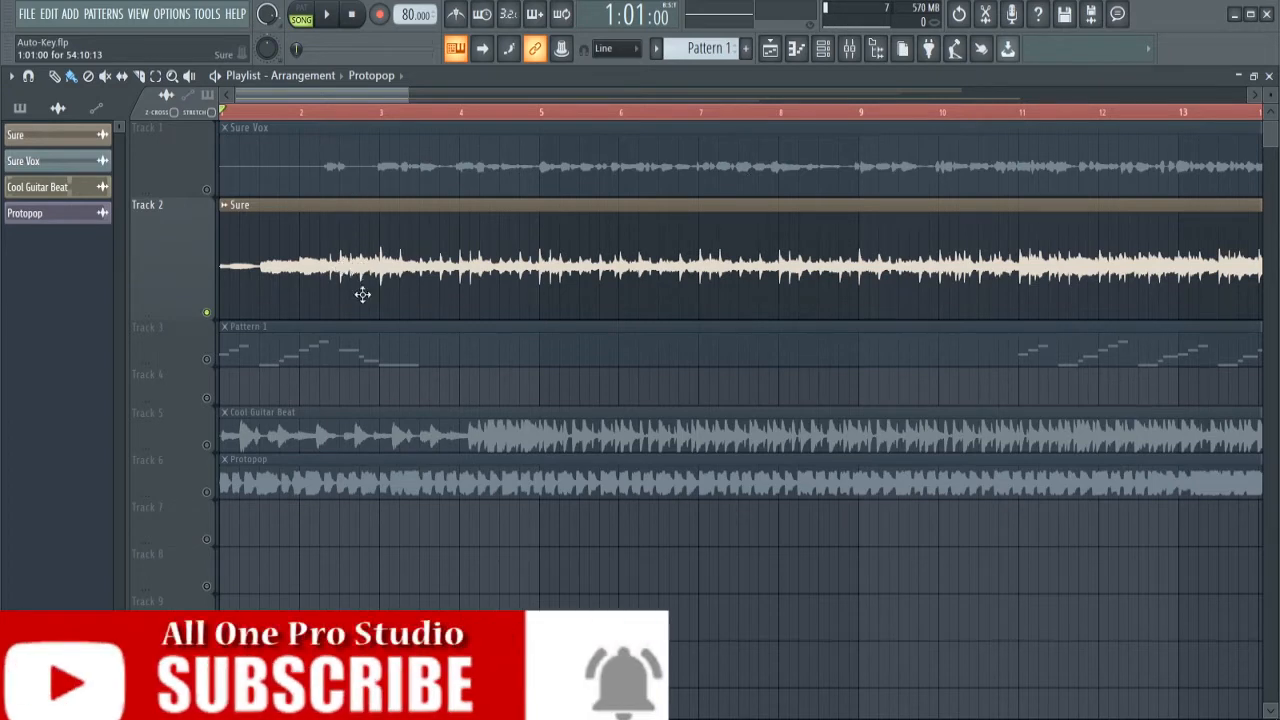
# - Play the Sure instrumental alone, play it together with Sure Vox from bar 3 onward, and mute the Sure Vox track
pyautogui.press('space')
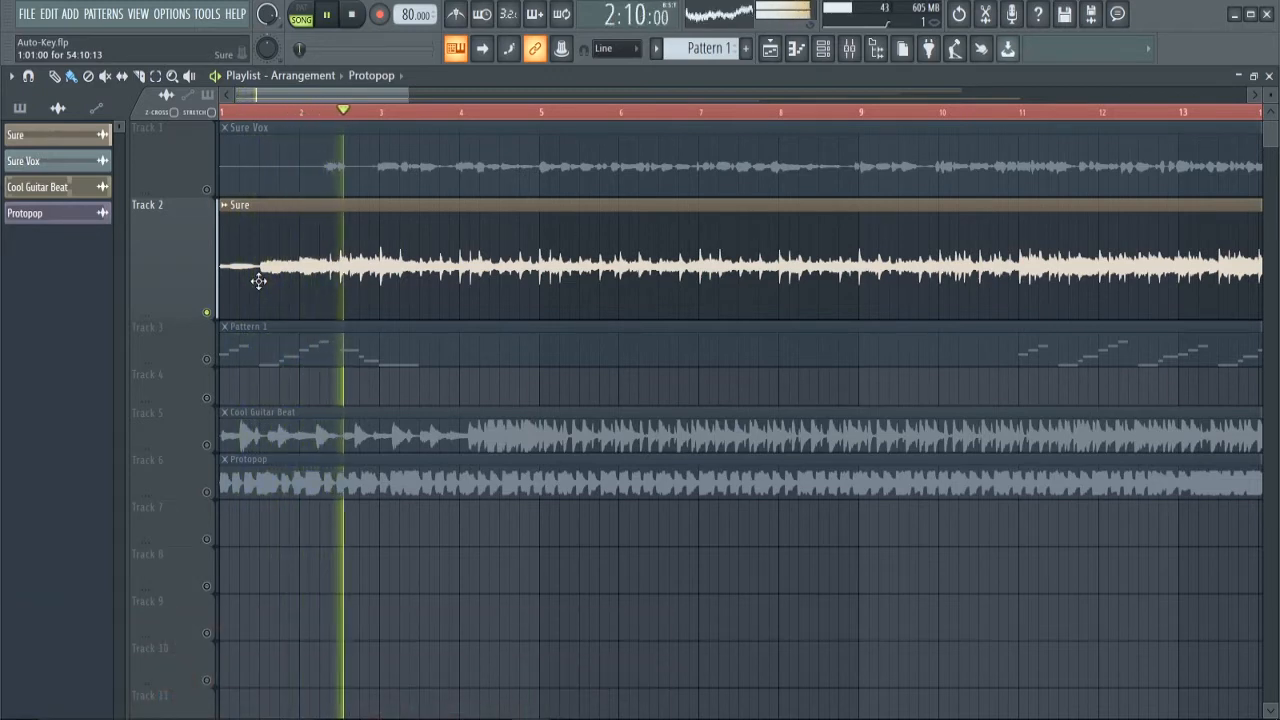
pyautogui.press('space')
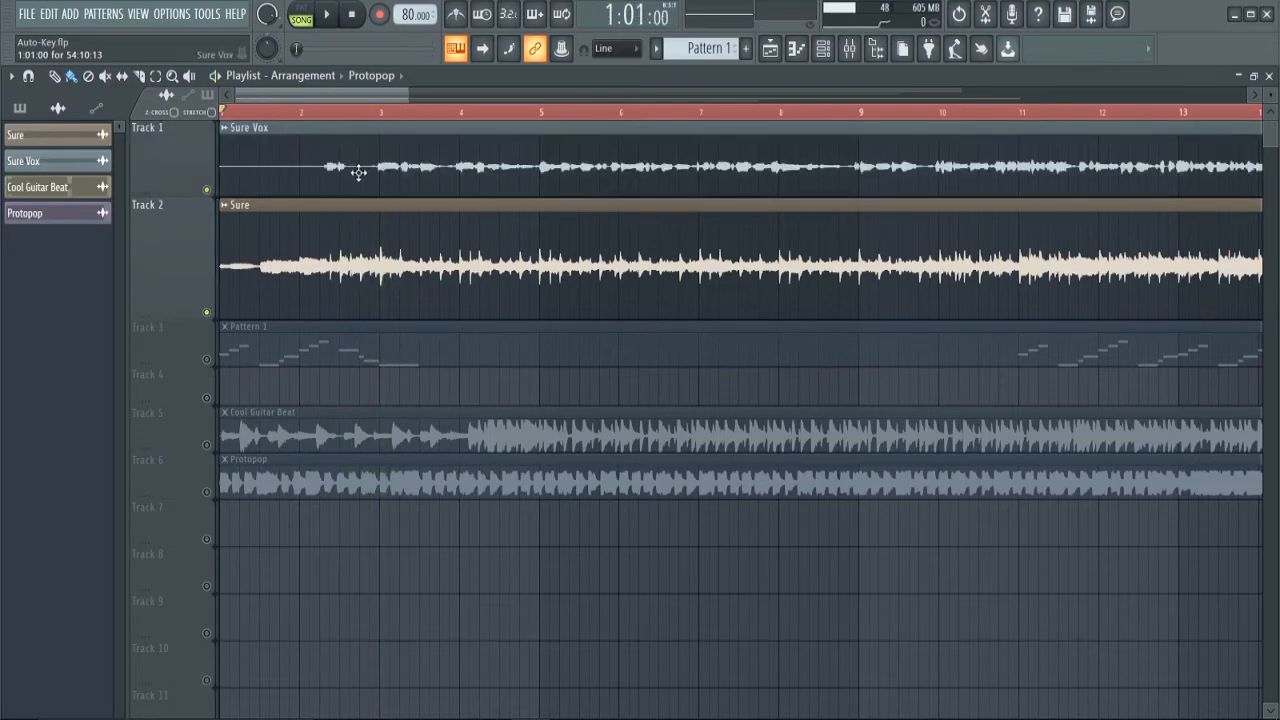
pyautogui.press('space')
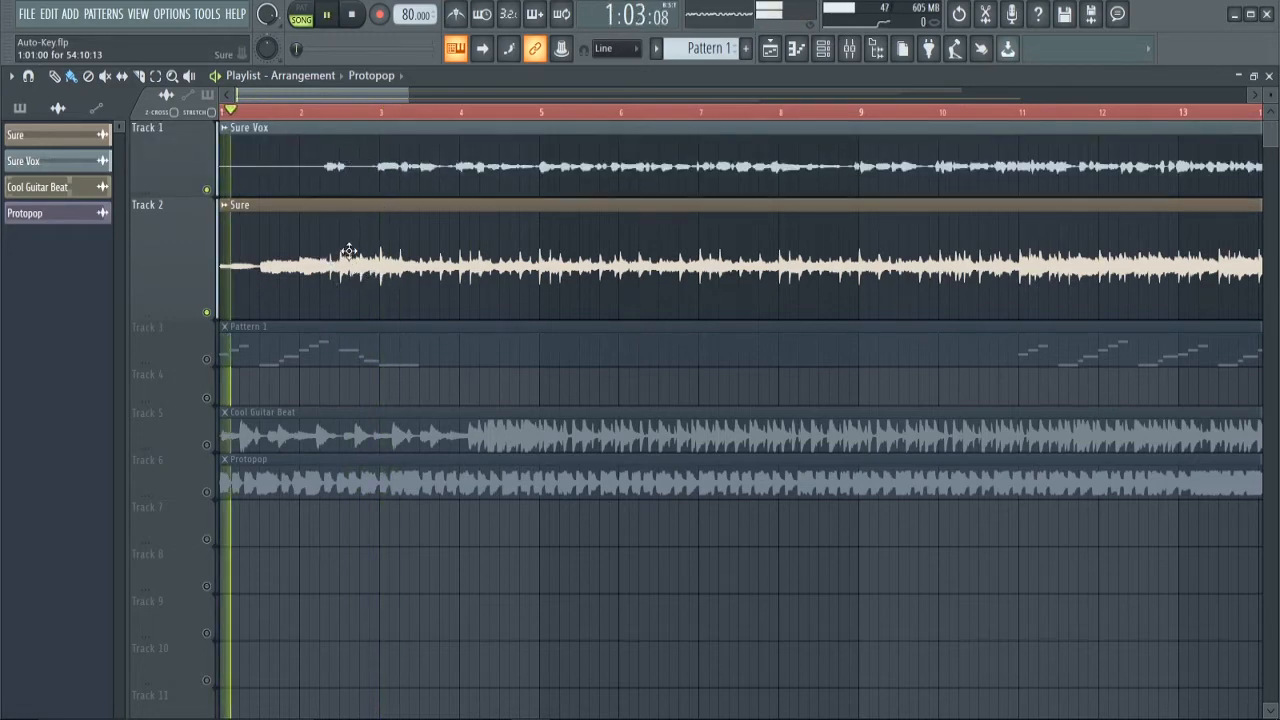
pyautogui.click(386, 114)
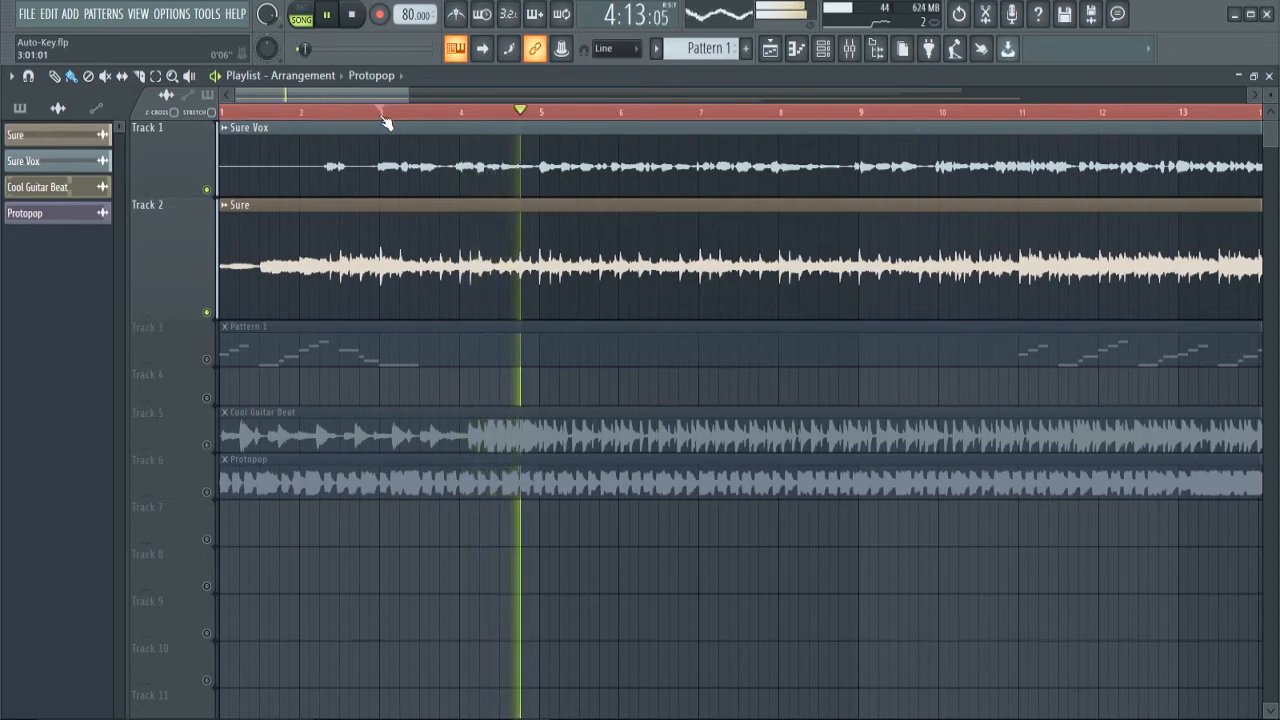
pyautogui.press('space')
pyautogui.click(207, 189)
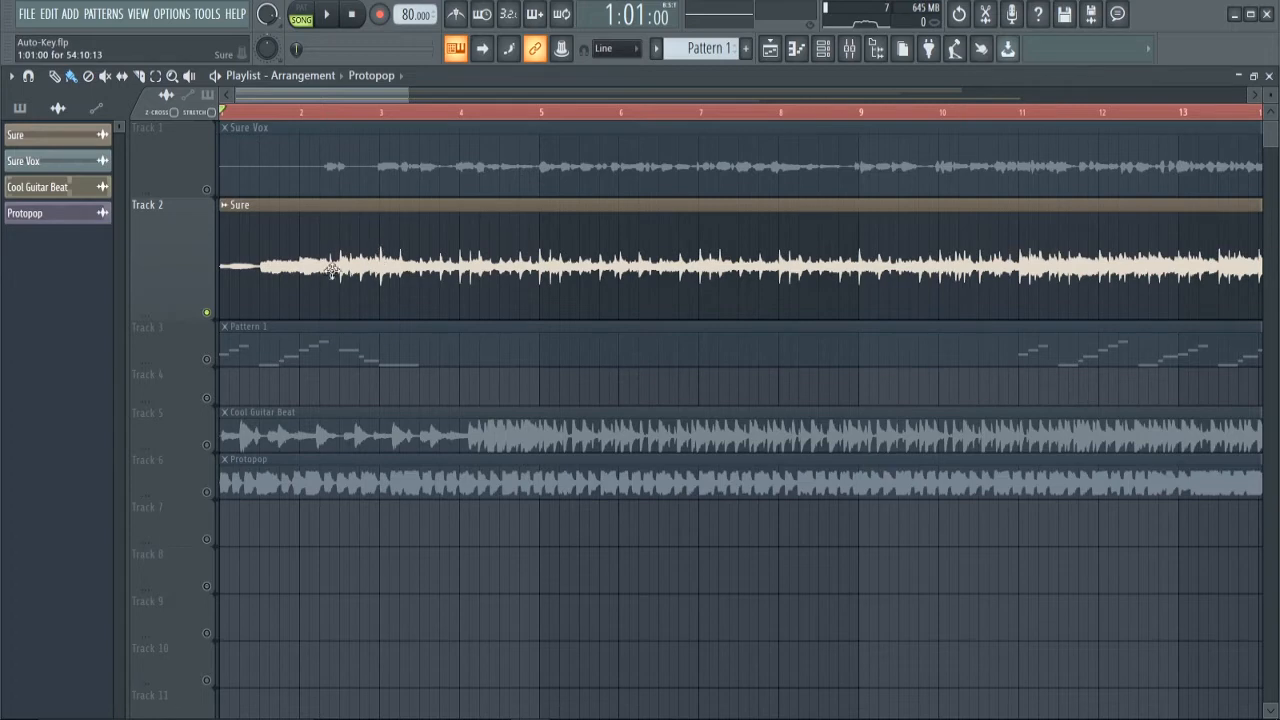
# - Open Auto-Key on mixer track 1 and play the song so it detects the key of the Sure instrumental
pyautogui.click(852, 52)
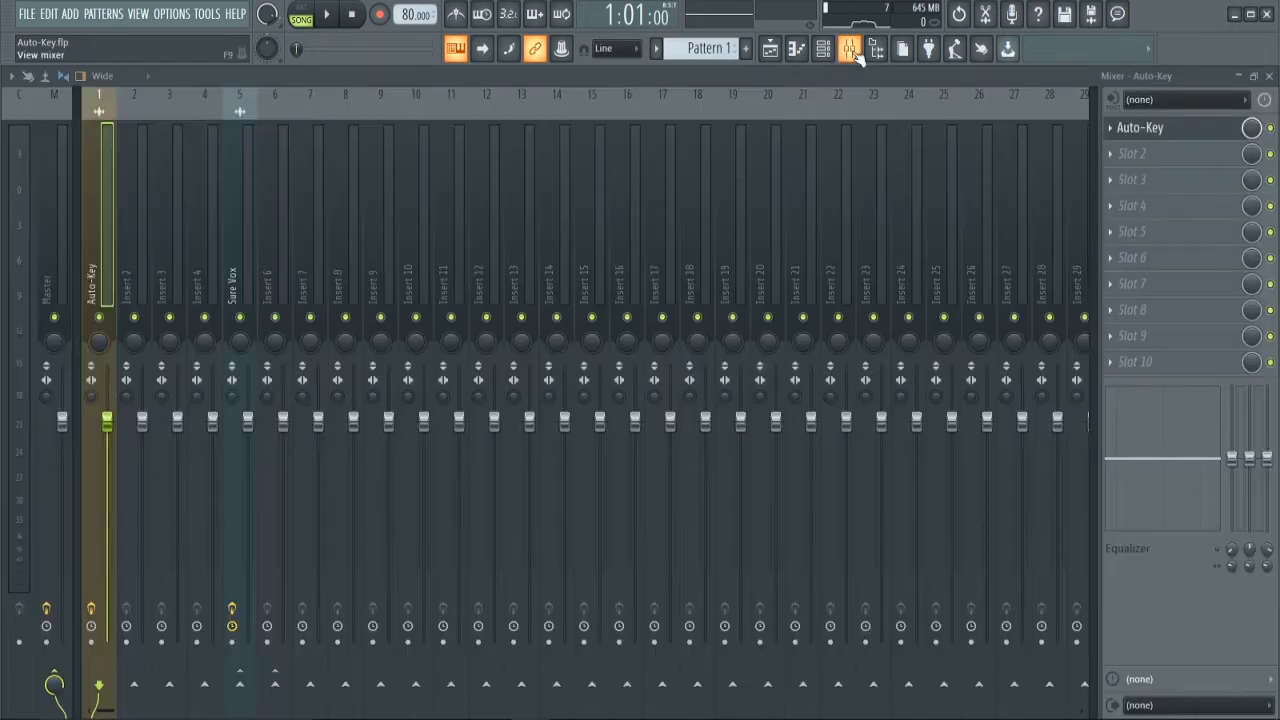
pyautogui.click(1160, 129)
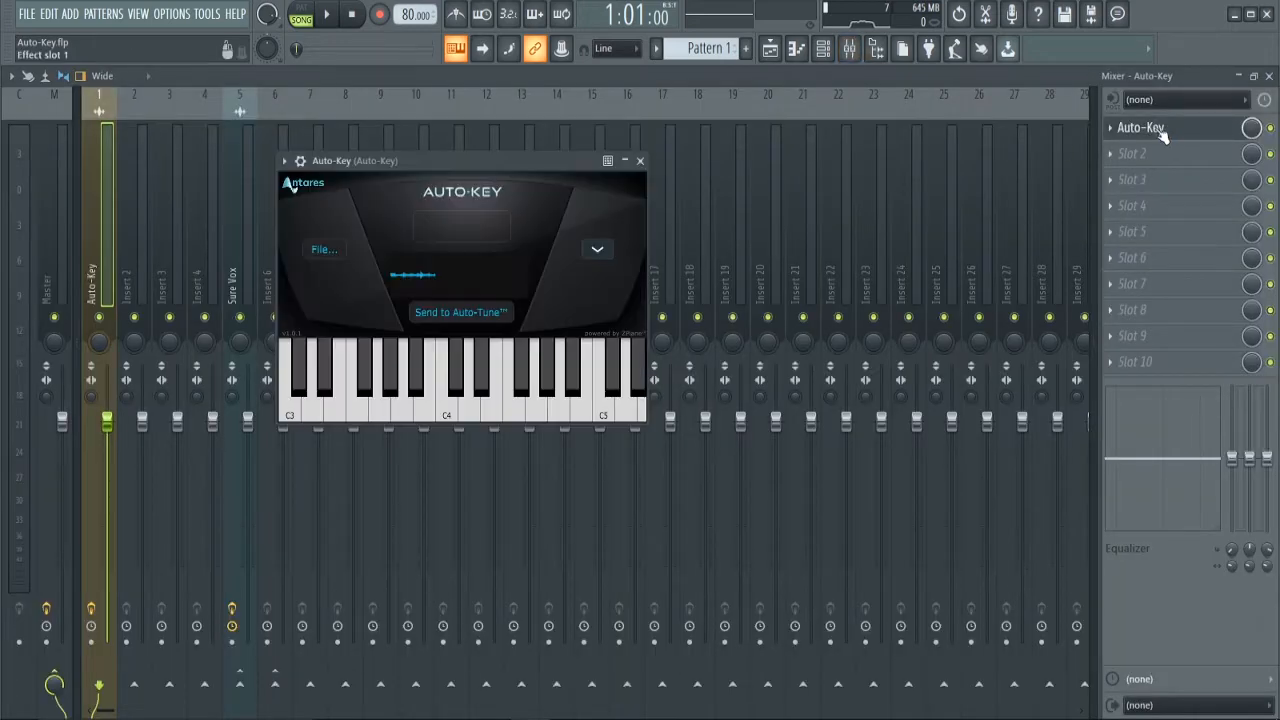
pyautogui.click(330, 15)
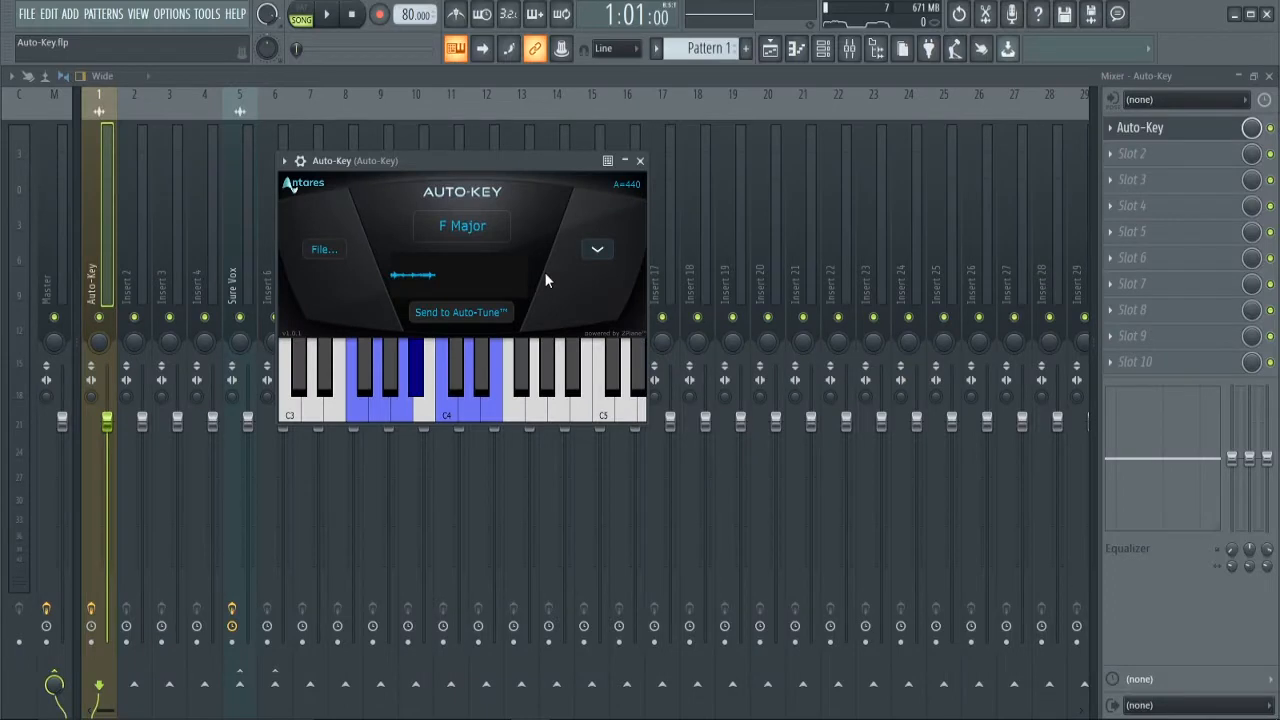
# - In the playlist, mute the Sure track and leave Cool Guitar Beat on track 5 as the only unmuted track
pyautogui.click(770, 48)
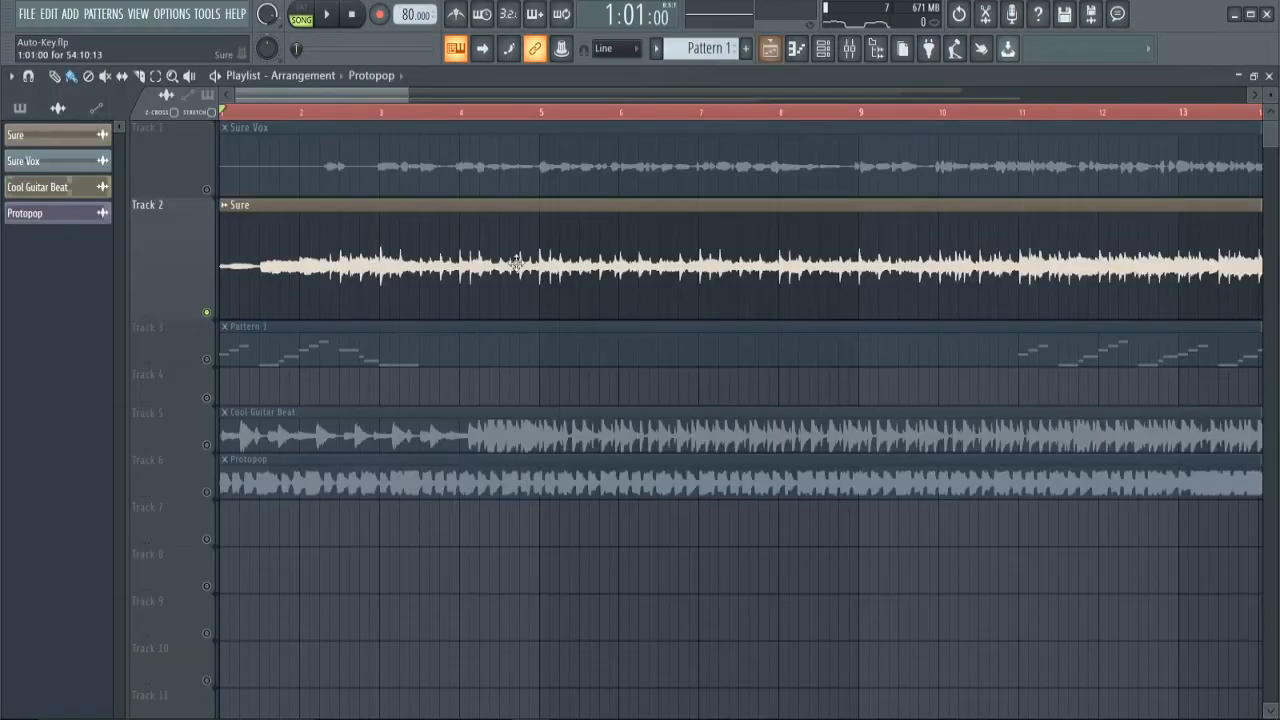
pyautogui.click(207, 312)
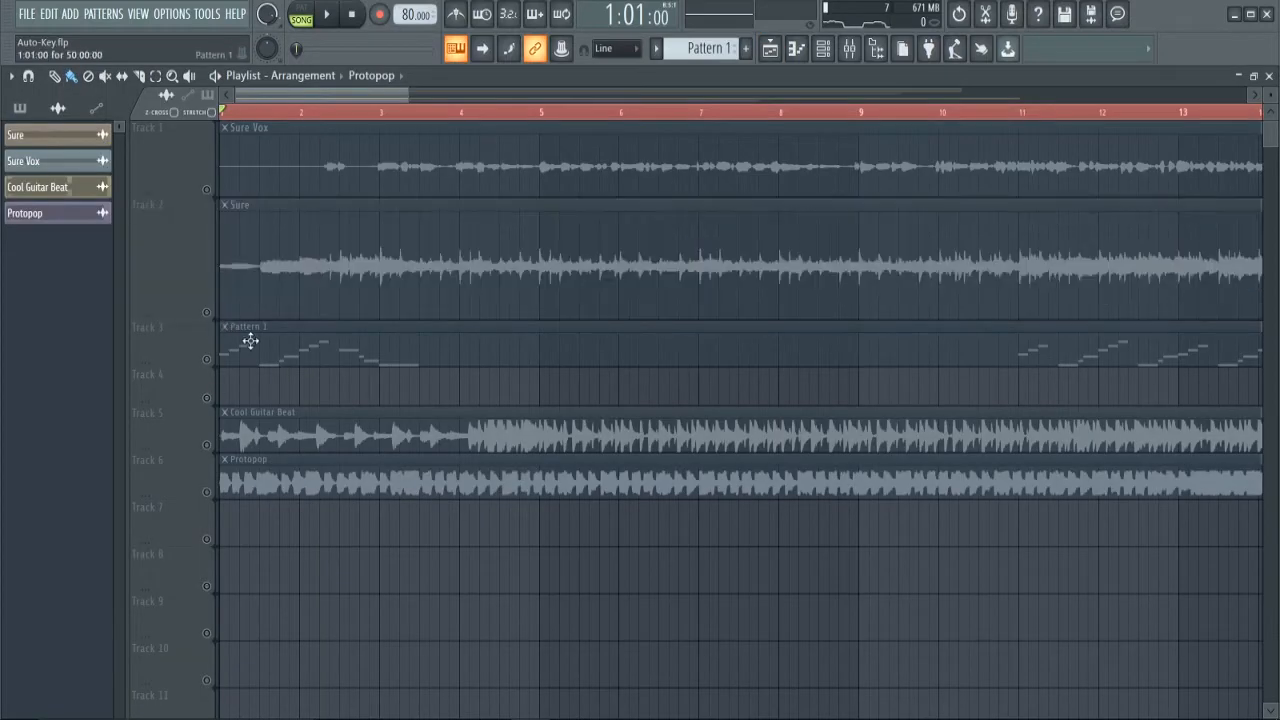
pyautogui.click(208, 362)
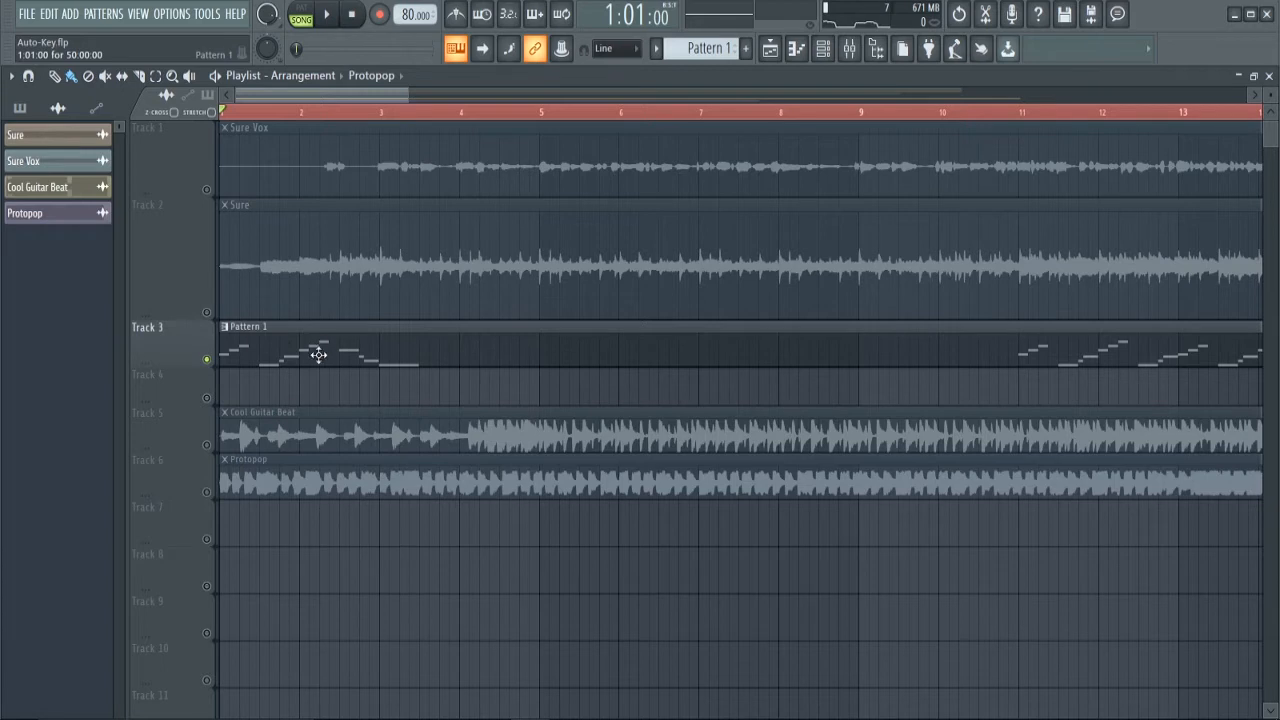
pyautogui.click(208, 360)
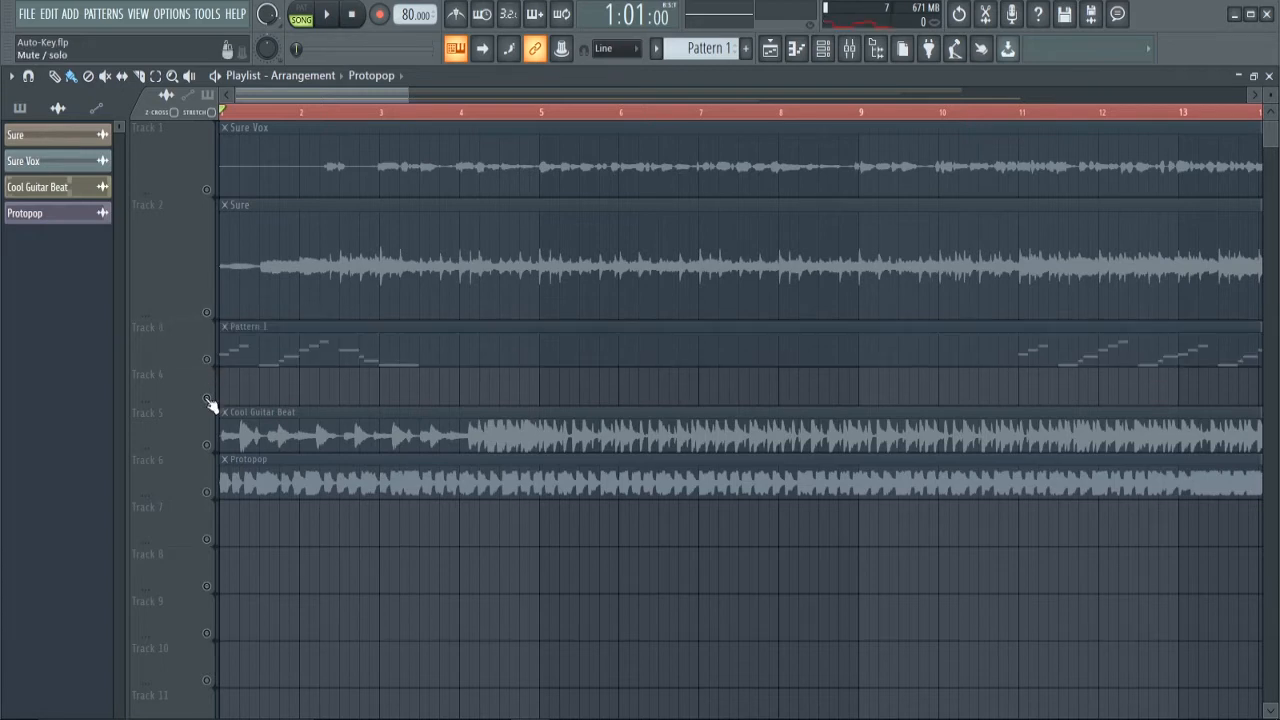
pyautogui.click(207, 444)
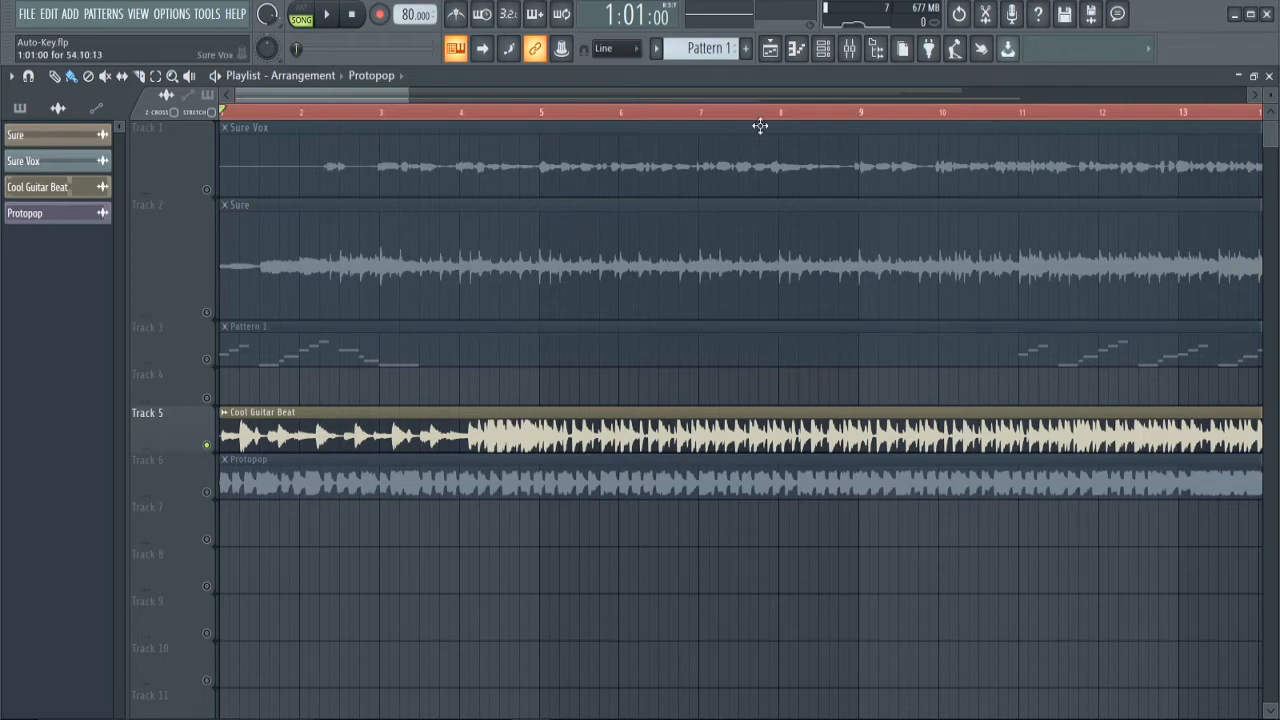
# - Reopen Auto-Key on mixer track 1 and play the song so it detects the key of Cool Guitar Beat
pyautogui.click(851, 50)
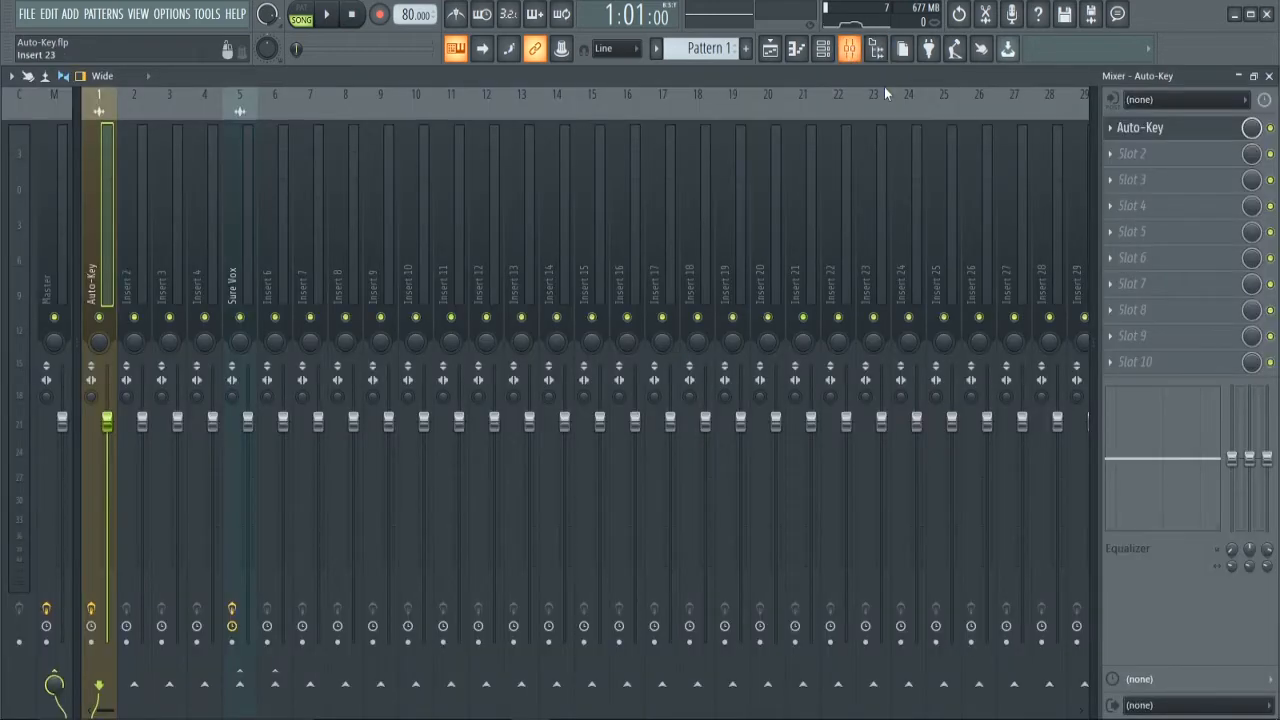
pyautogui.click(1140, 127)
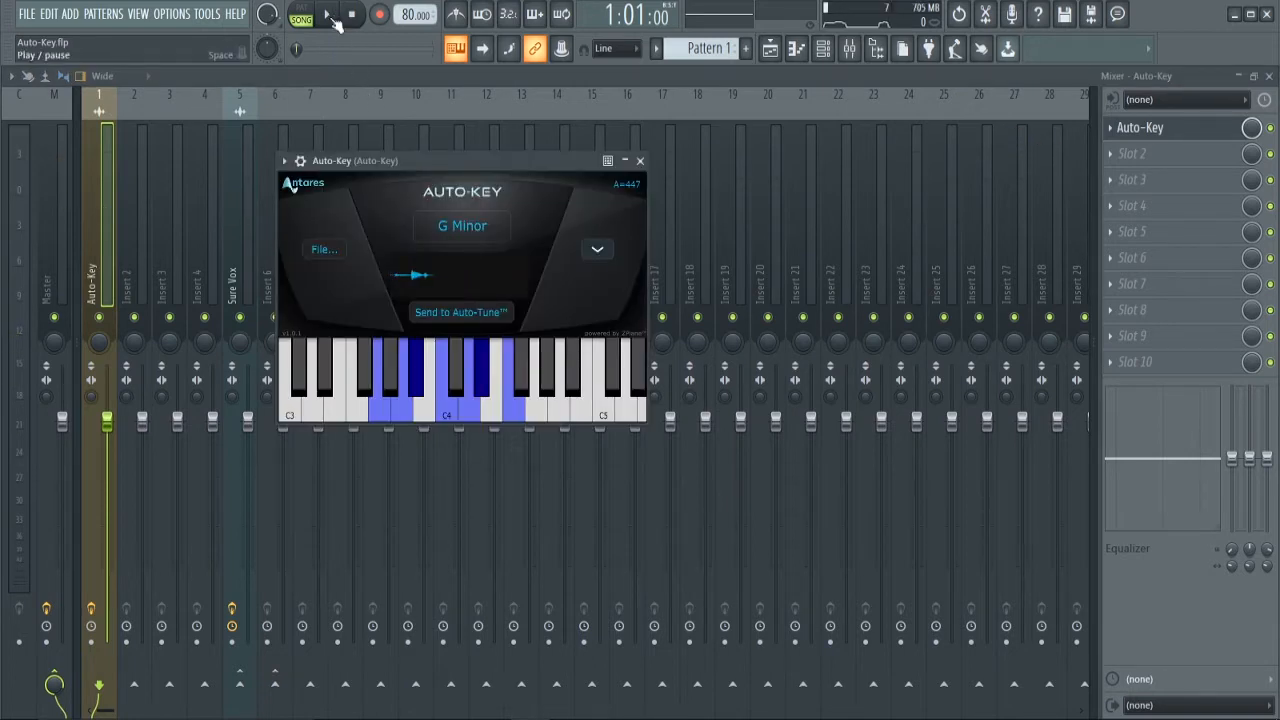
pyautogui.click(330, 19)
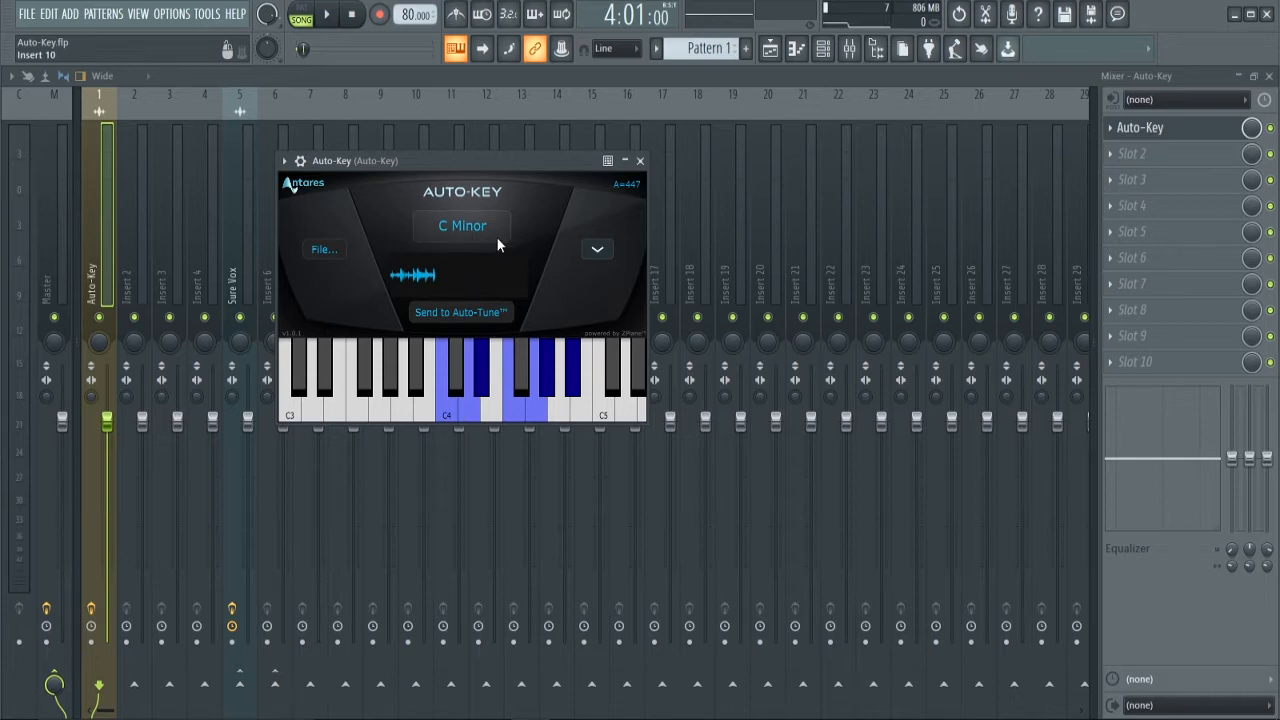
# - With only the Protopop track active, reopen Auto-Key on mixer track 1 to detect the beat's key
pyautogui.moveTo(520, 166); pyautogui.dragTo(636, 163)
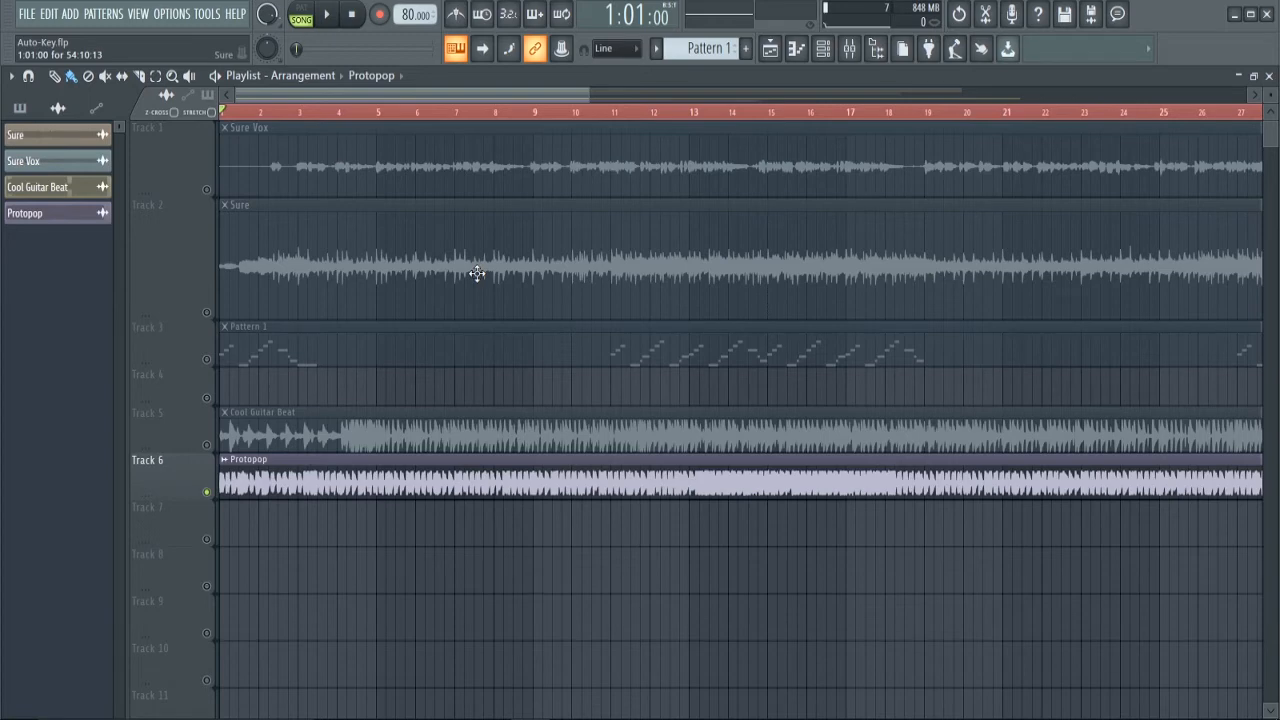
pyautogui.press('F9')
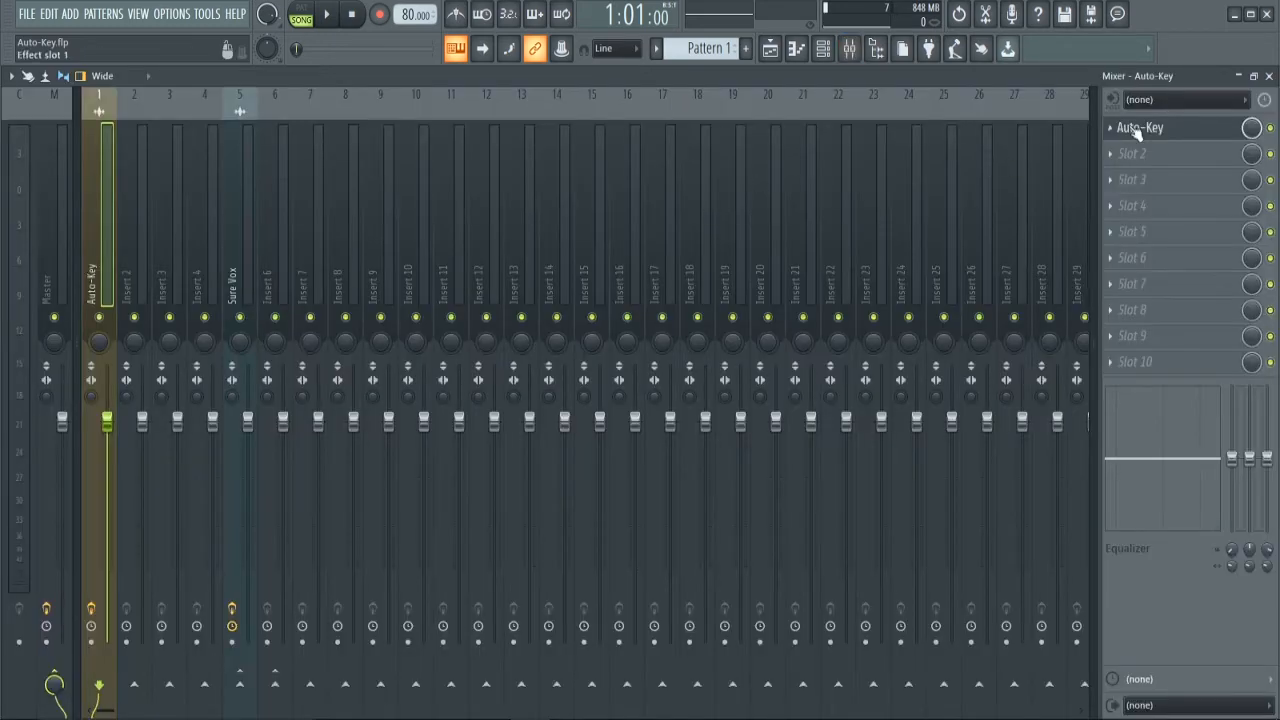
pyautogui.click(1152, 128)
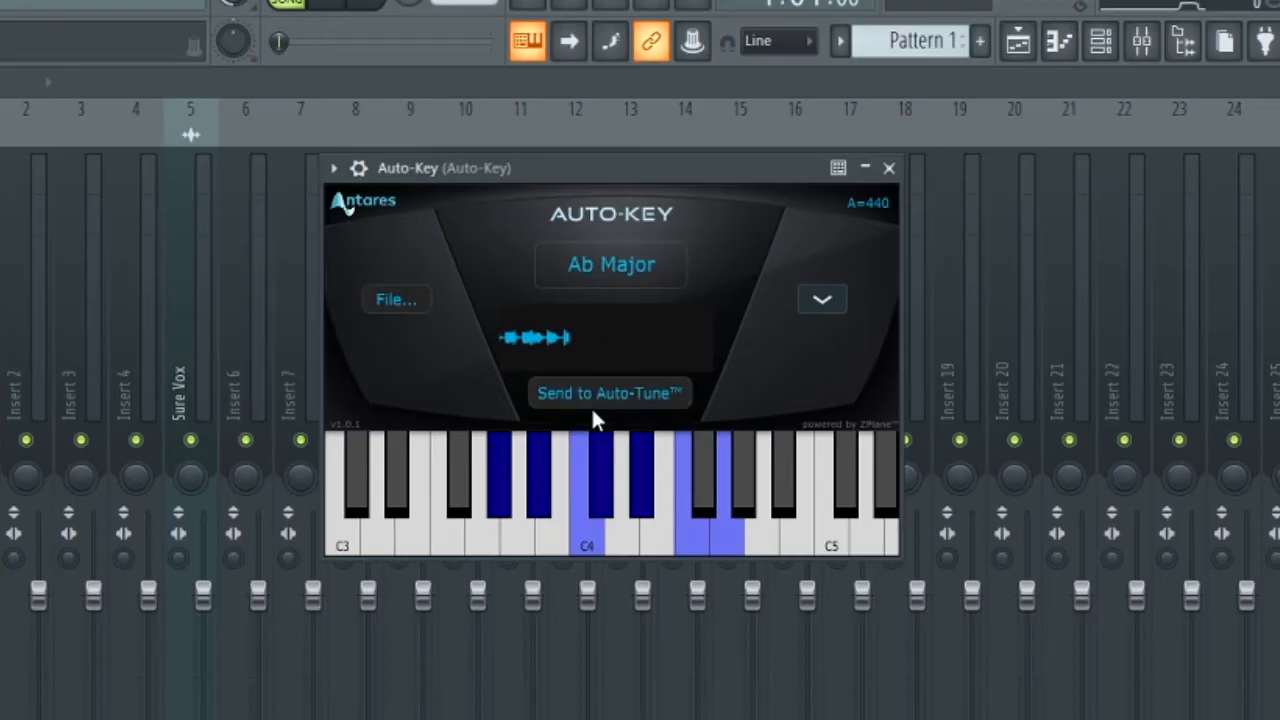
# - Open Auto-Tune on the Sure Vox mixer track to examine its key and scale settings
pyautogui.click(183, 240)
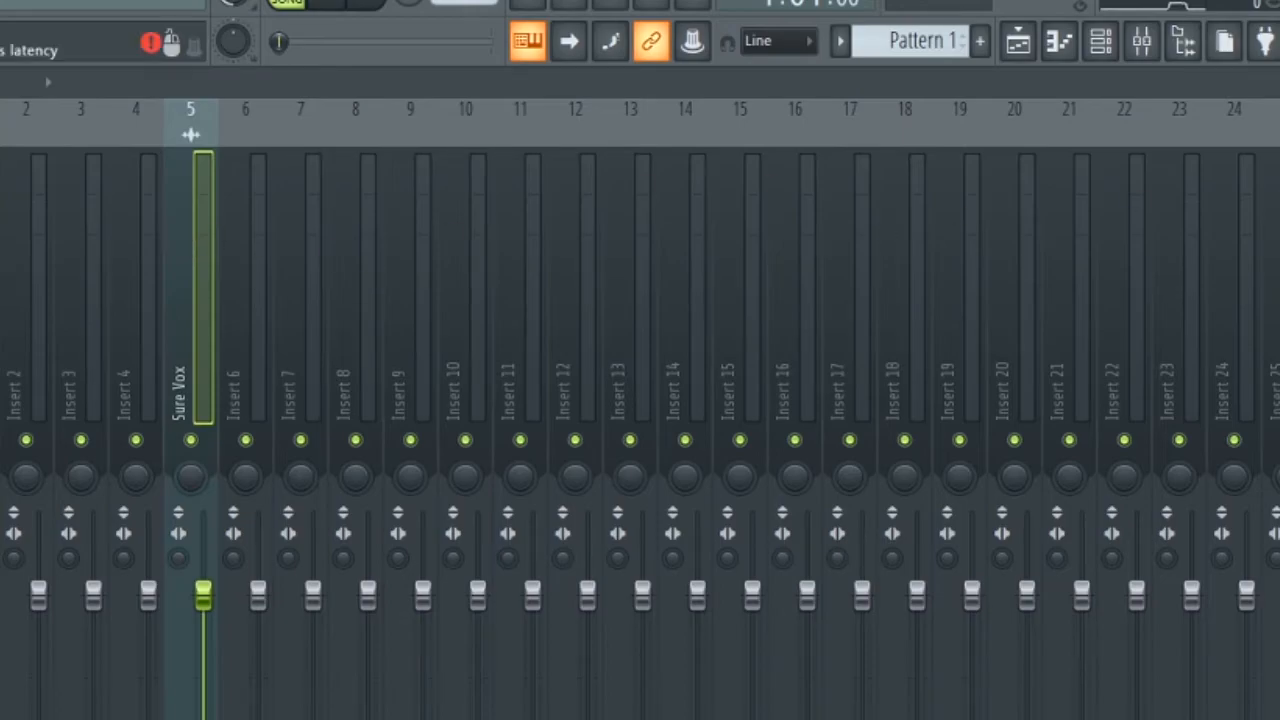
pyautogui.click(1142, 127)
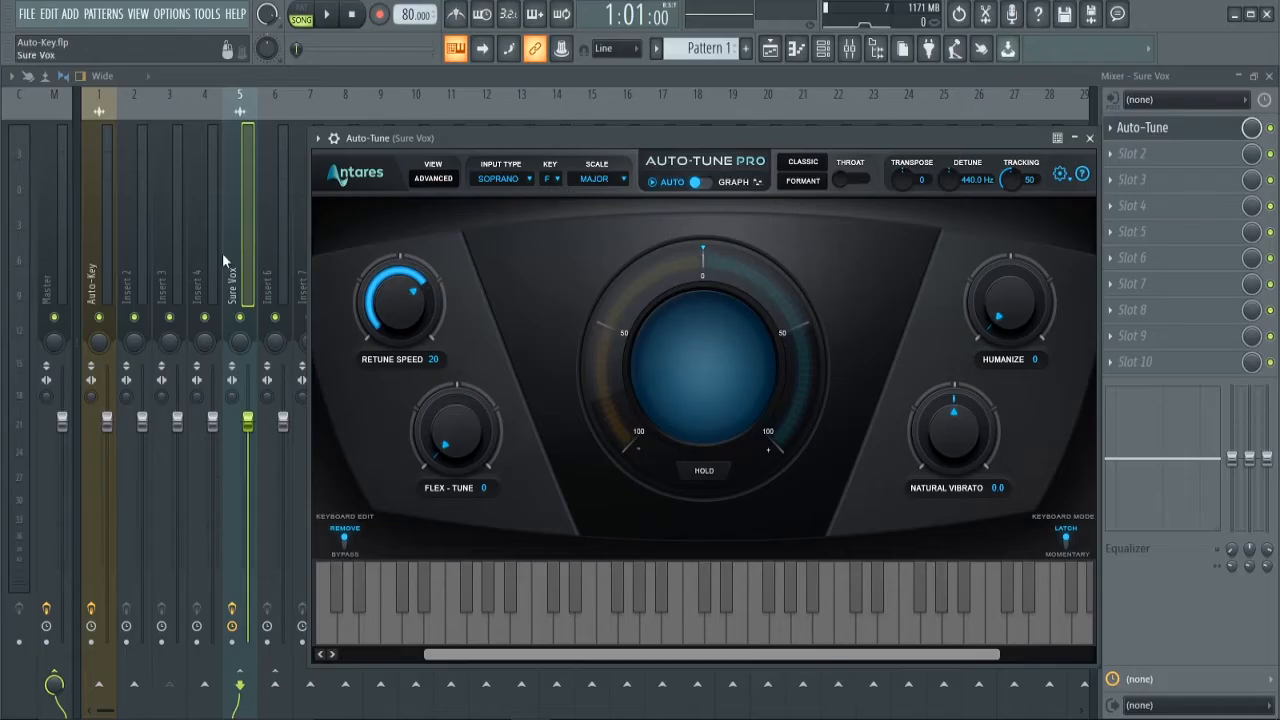
# - Send the key detected by Auto-Key to Auto-Tune, and open Auto-Tune on the Sure Vox mixer track to check it
pyautogui.click(101, 268)
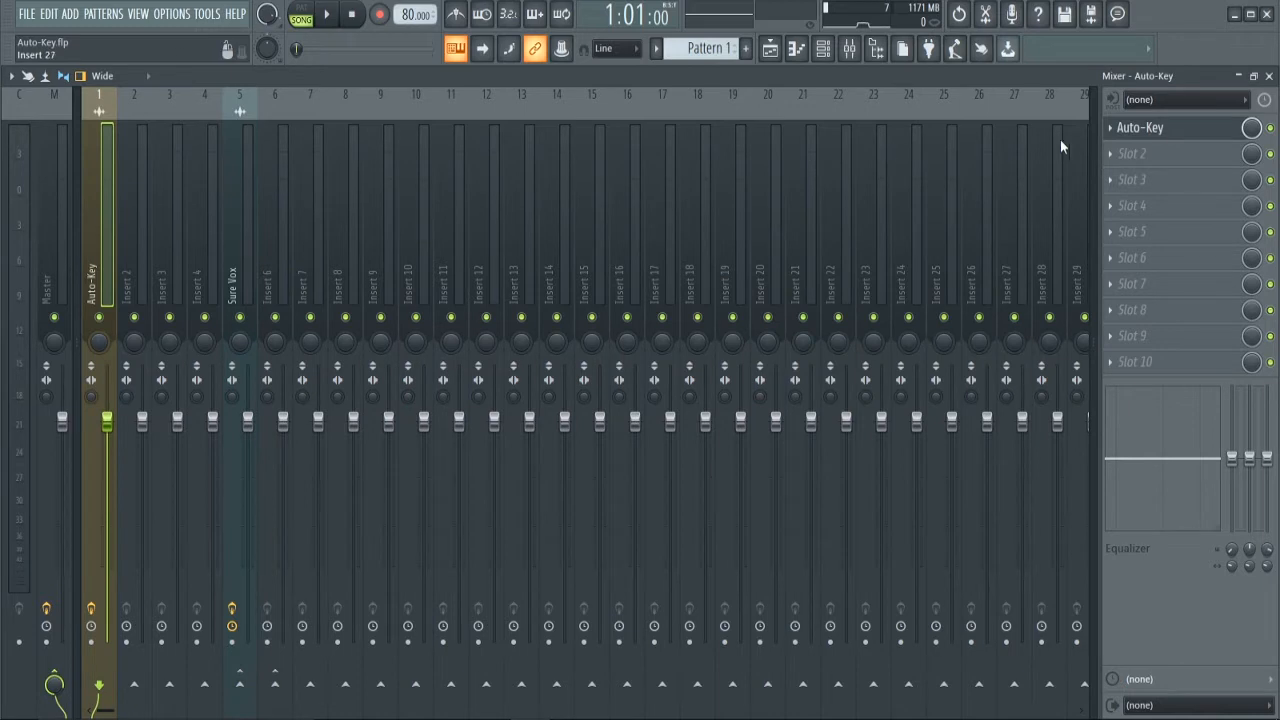
pyautogui.click(1147, 128)
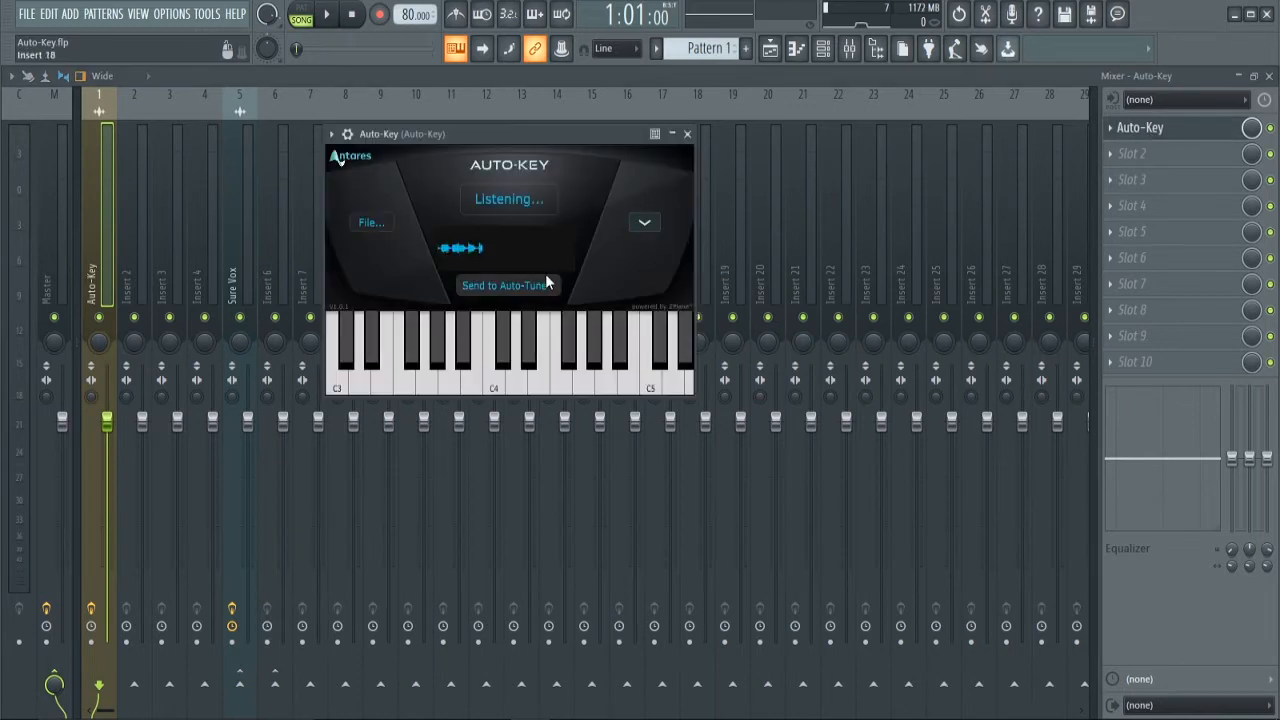
pyautogui.click(495, 286)
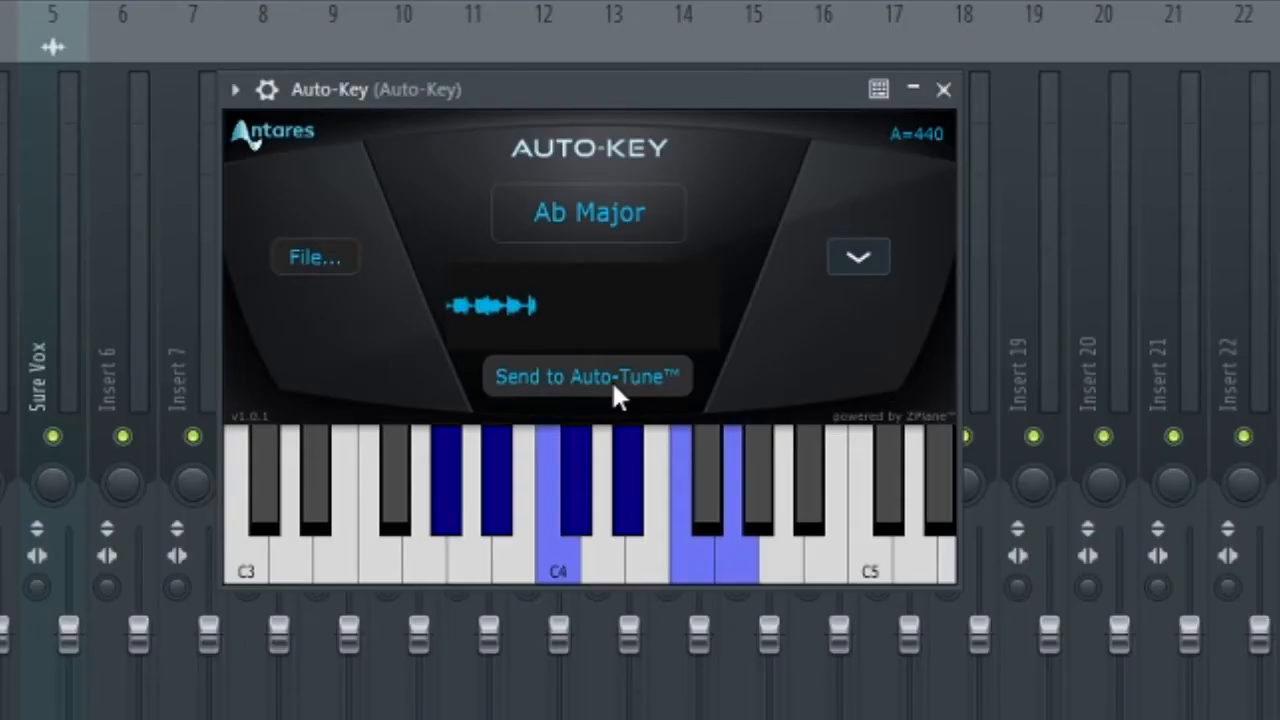
pyautogui.click(518, 292)
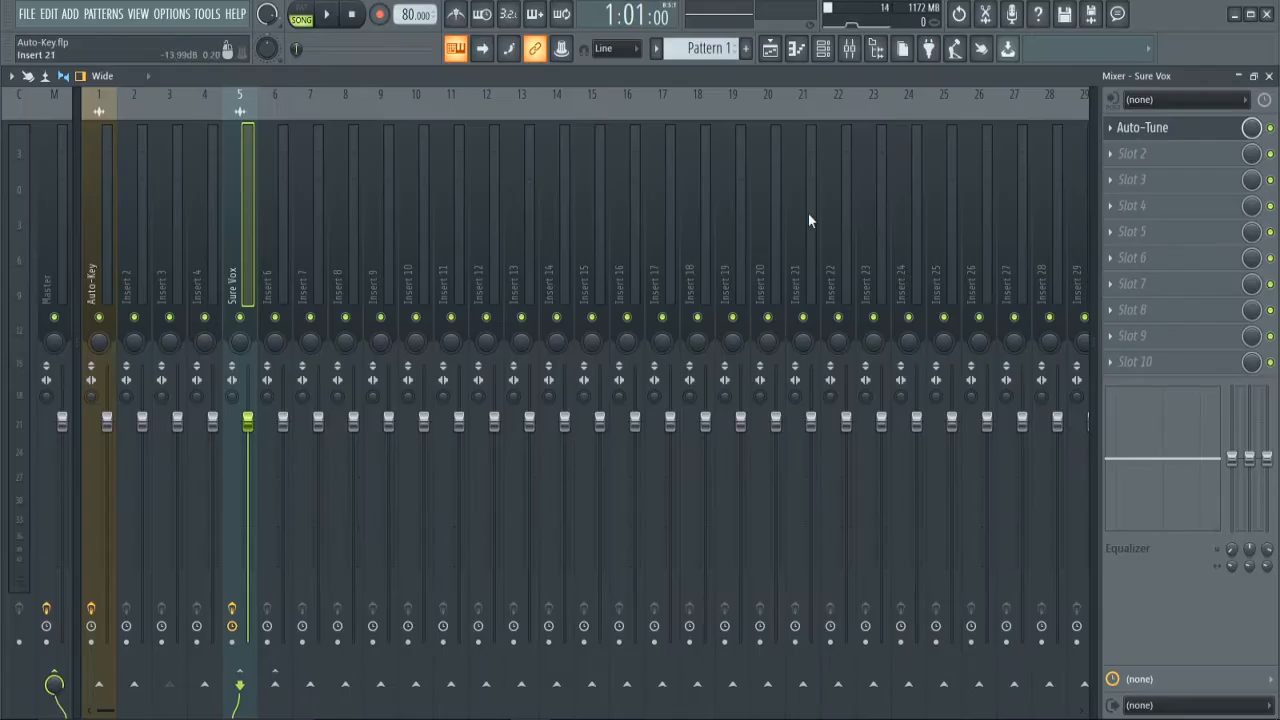
pyautogui.click(1140, 128)
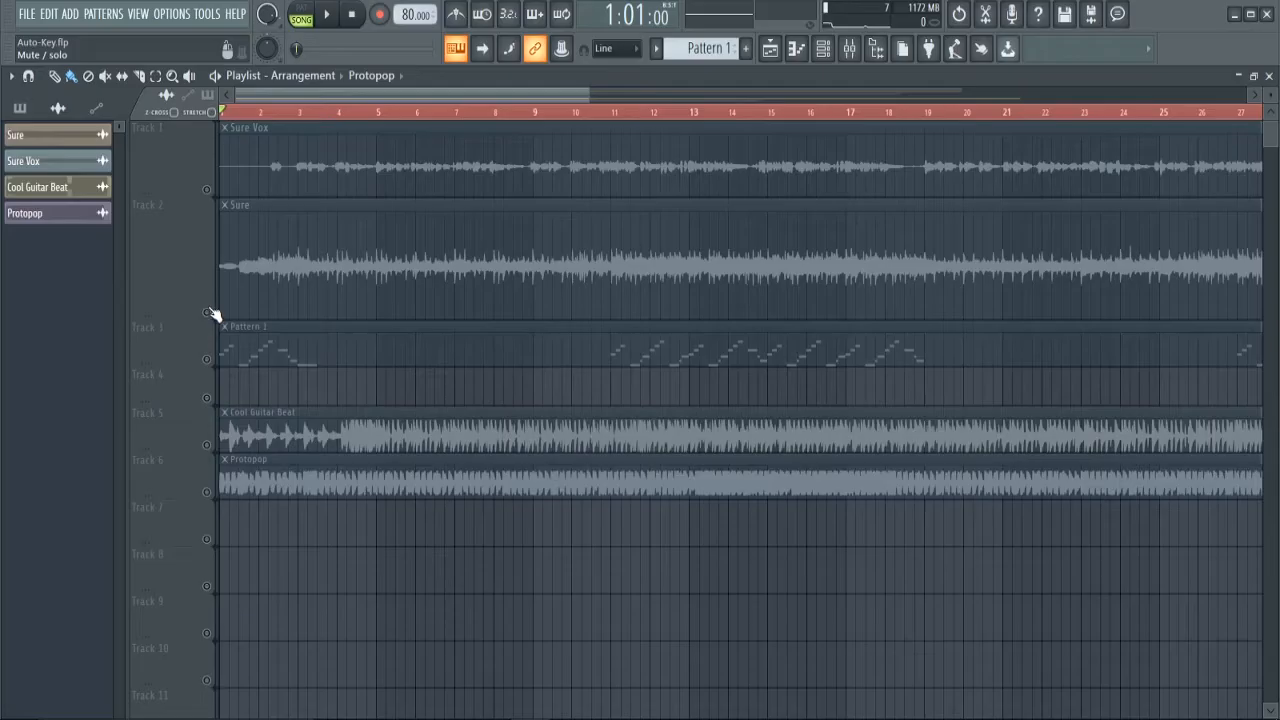
# - Unmute the Sure track in the playlist and open Auto-Key on mixer track 1
pyautogui.click(212, 312)
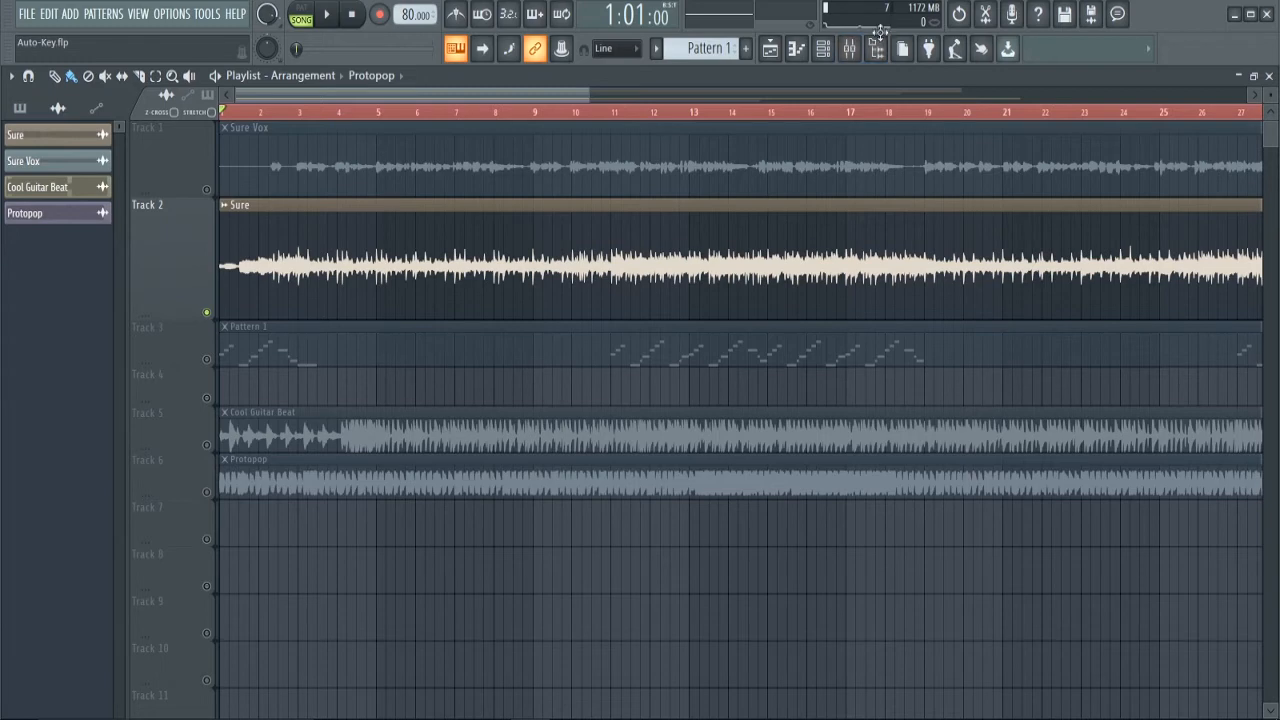
pyautogui.click(849, 48)
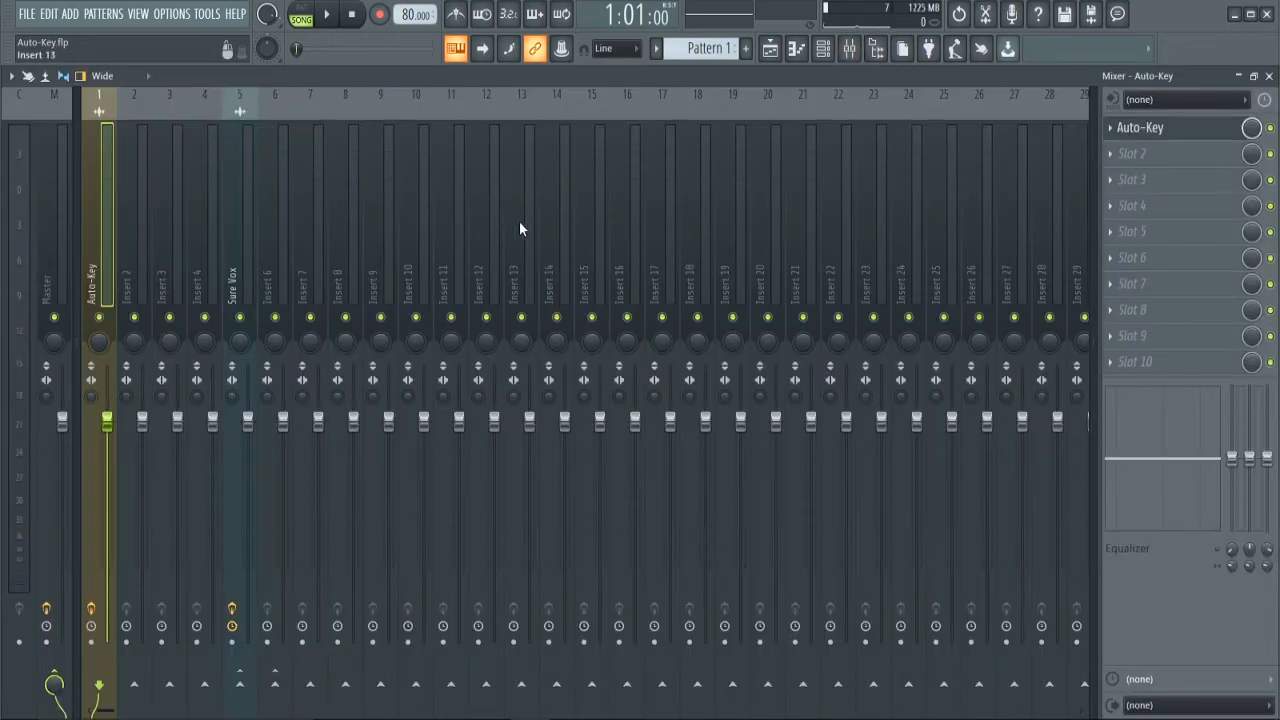
pyautogui.click(1183, 138)
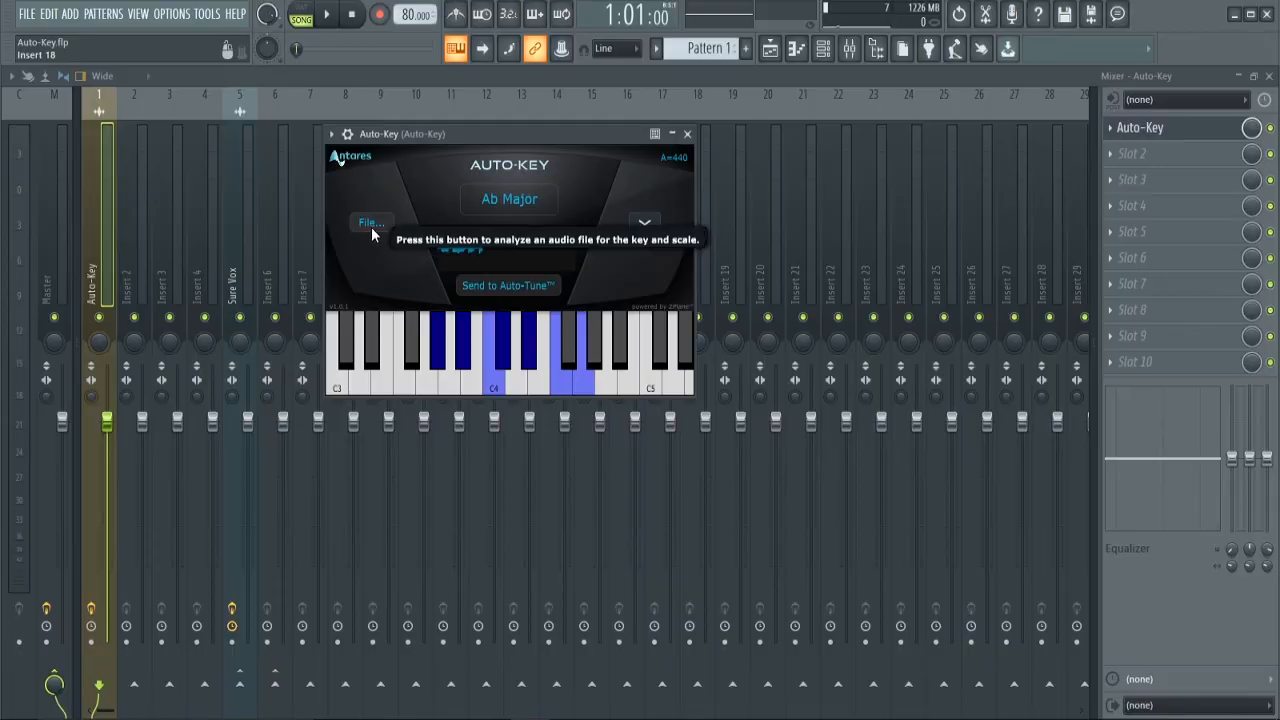
# - Load the Sure Greatness audio file from the Finalle > Wave > Wave 16 folder into Auto-Key for key analysis
pyautogui.click(368, 224)
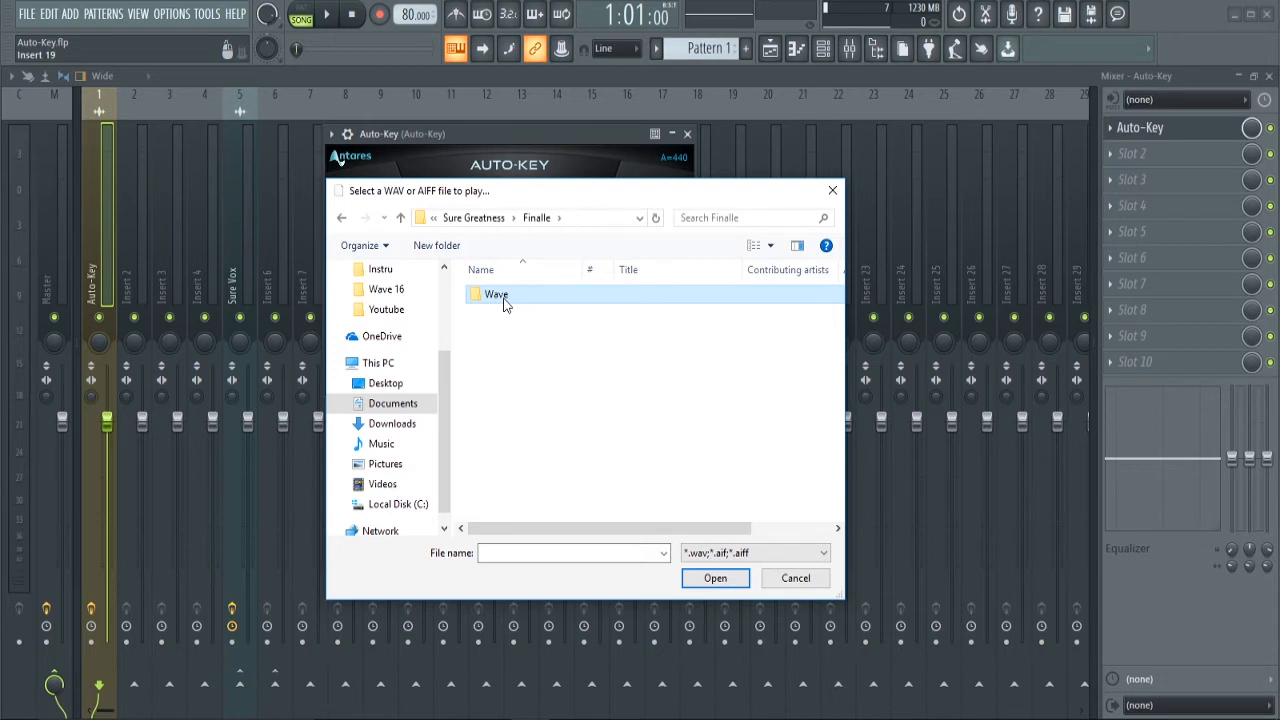
pyautogui.doubleClick(500, 298)
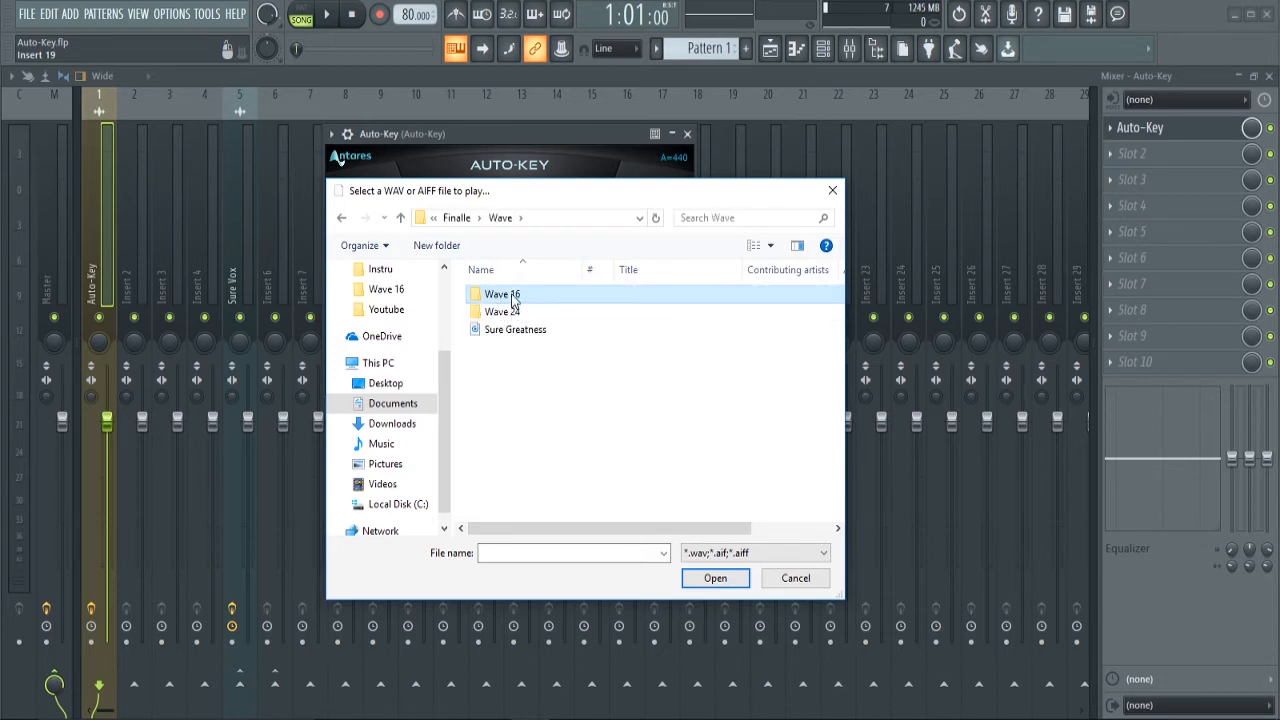
pyautogui.doubleClick(502, 294)
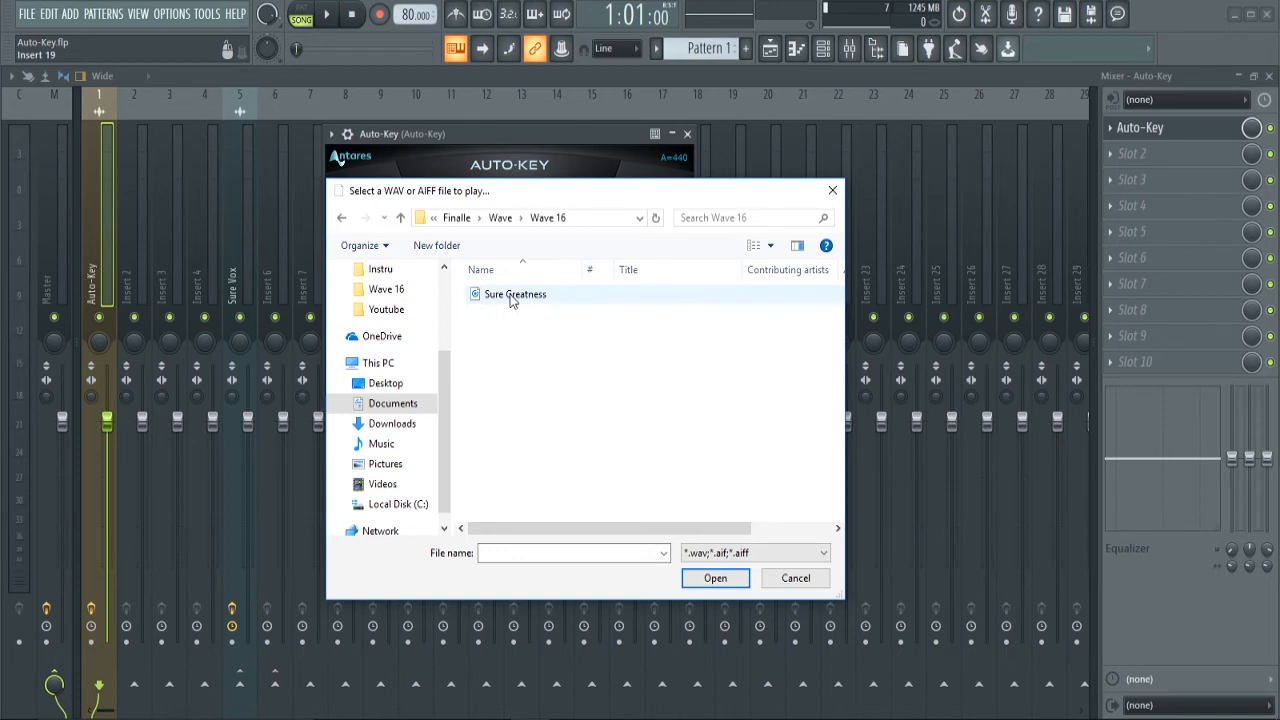
pyautogui.doubleClick(511, 296)
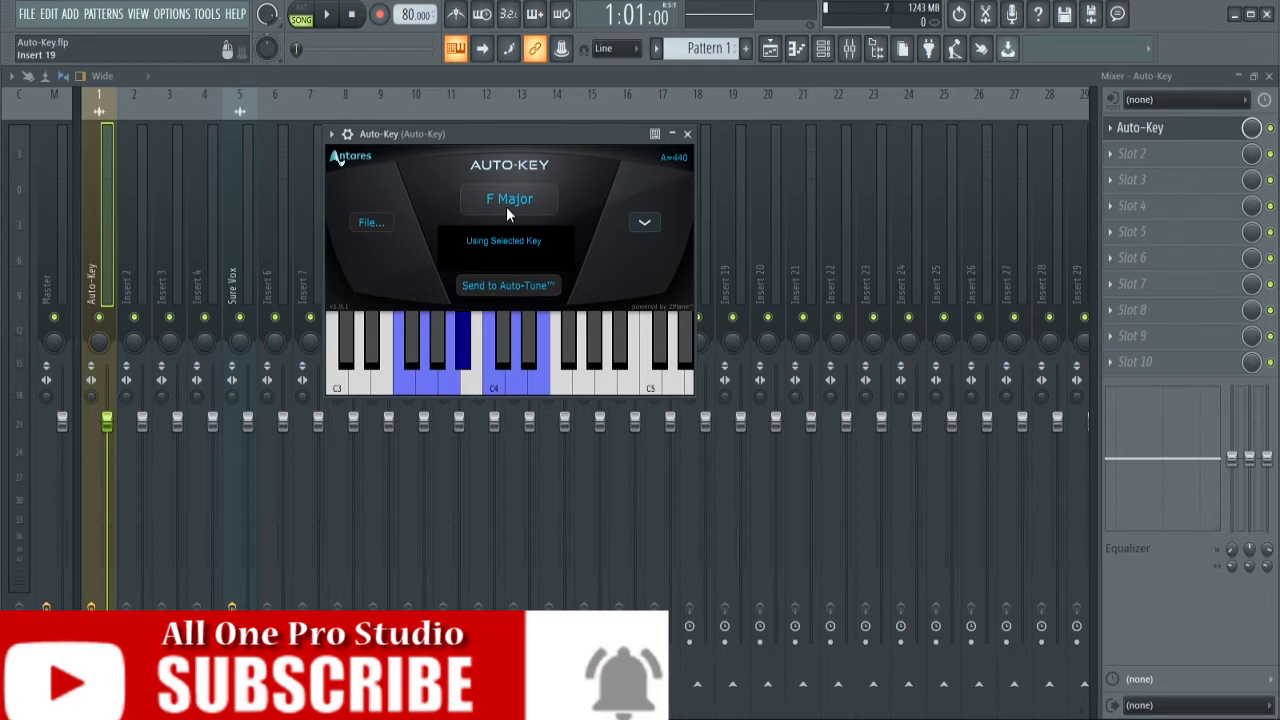
pyautogui.click(370, 222)
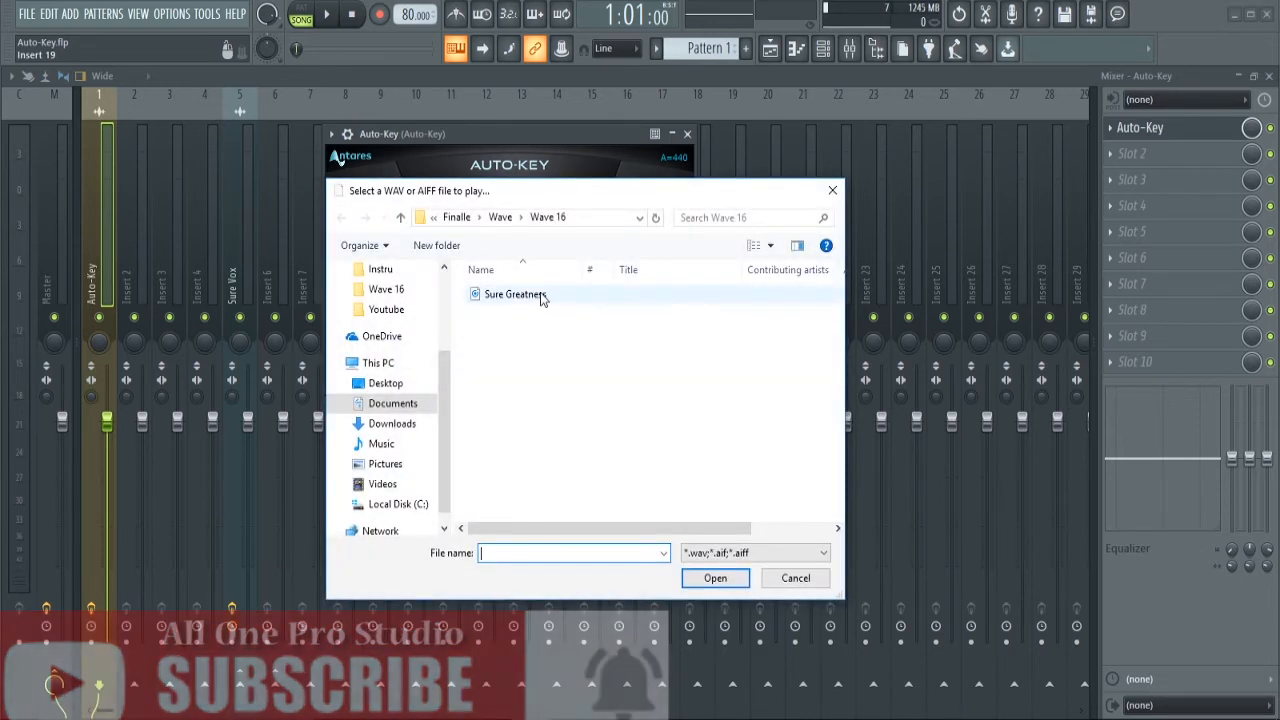
pyautogui.click(832, 190)
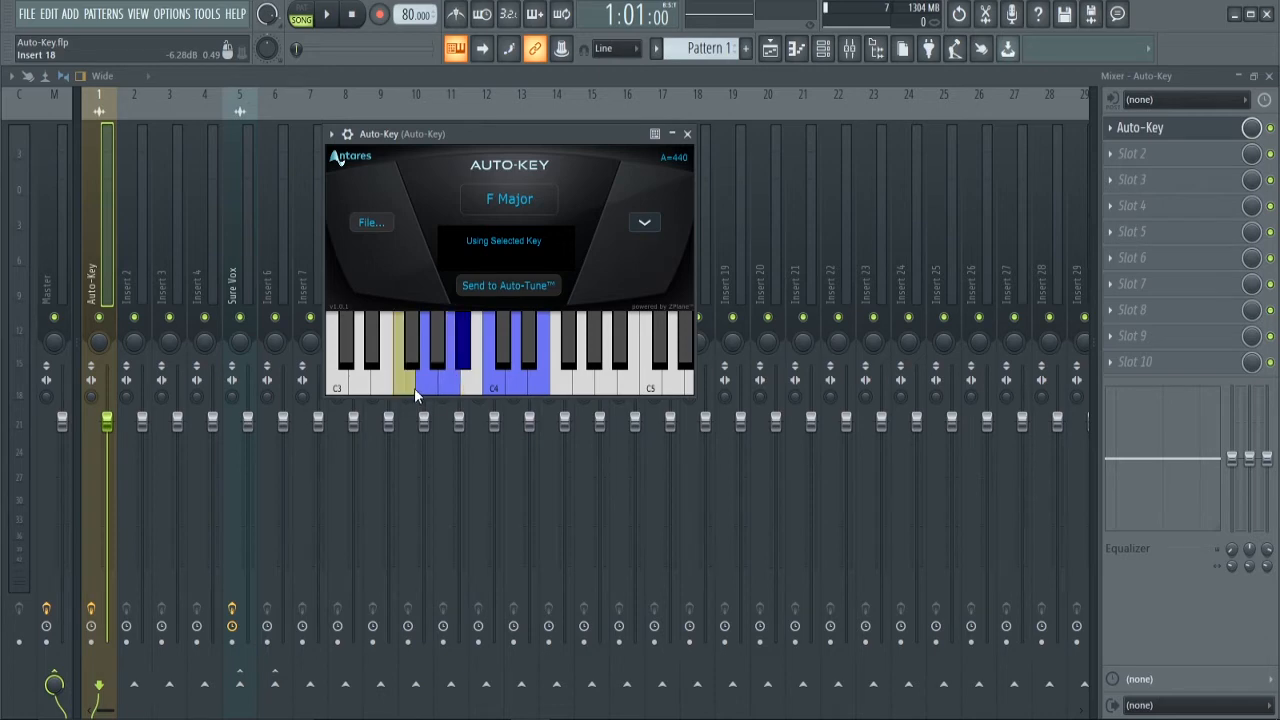
# - Unmute the Sure Vox track in the playlist and play it together with the Sure track from bar 5
pyautogui.moveTo(587, 137); pyautogui.dragTo(638, 175)
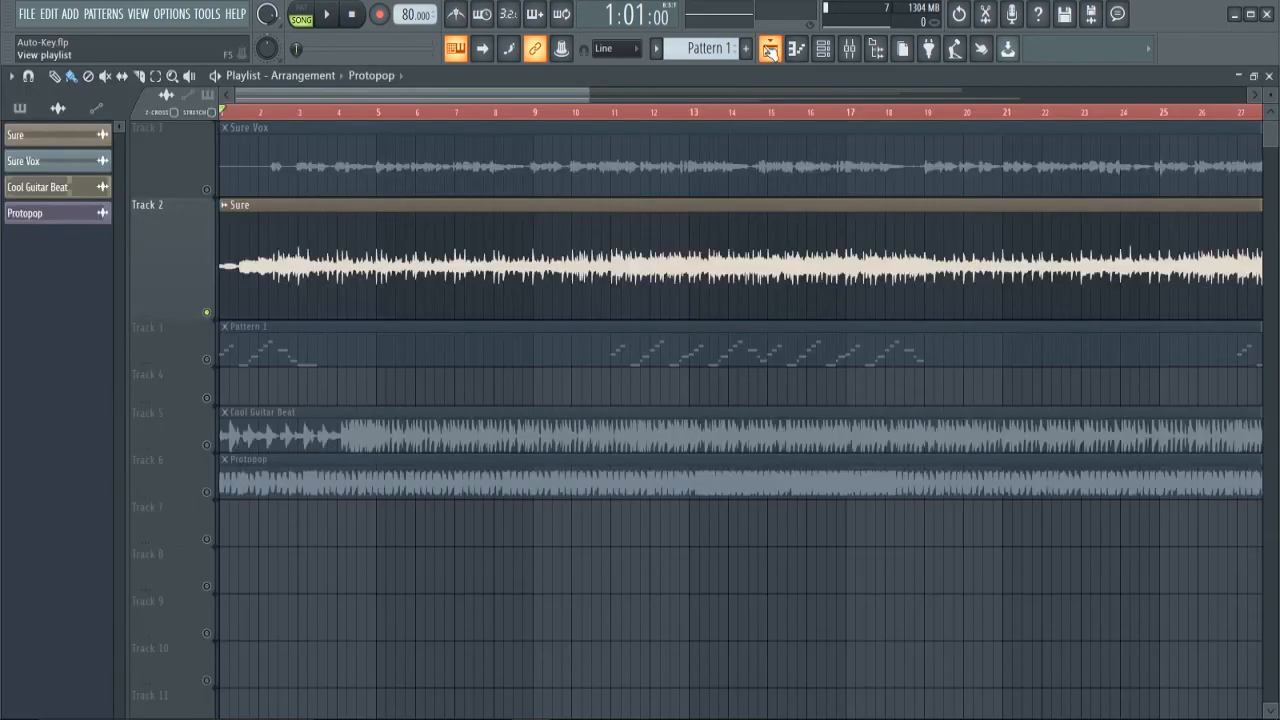
pyautogui.click(769, 48)
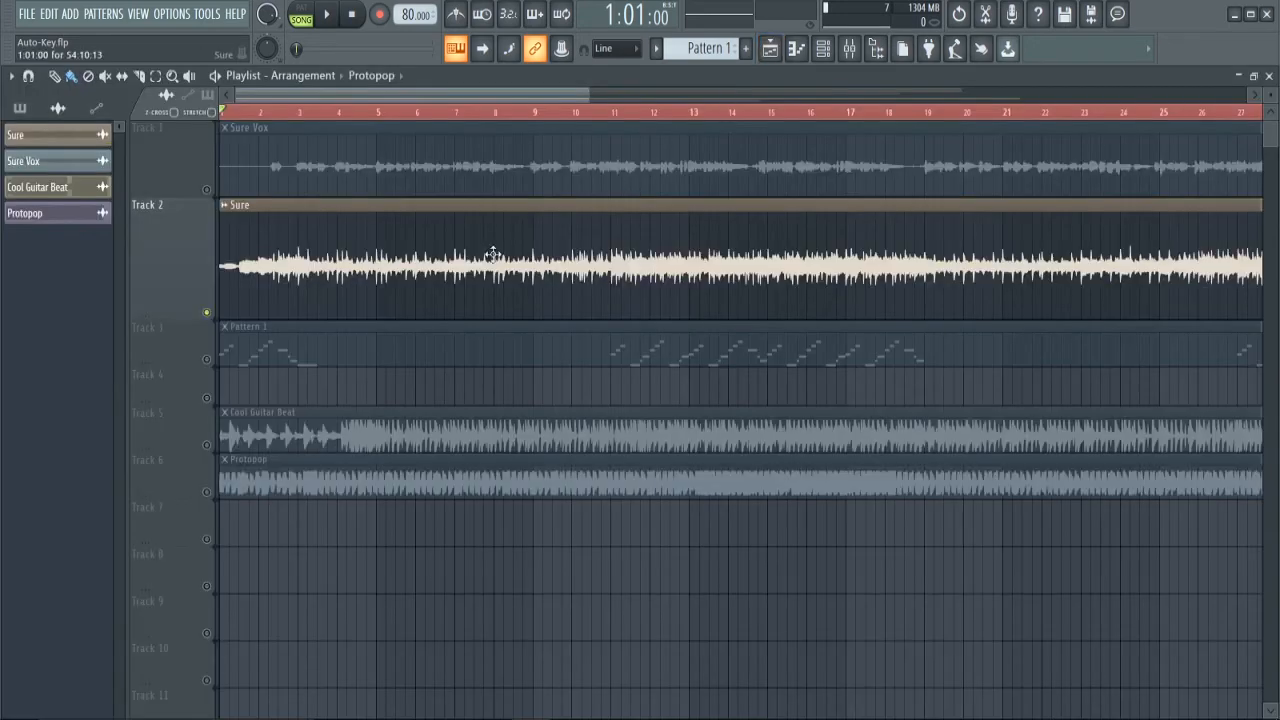
pyautogui.press('F9')
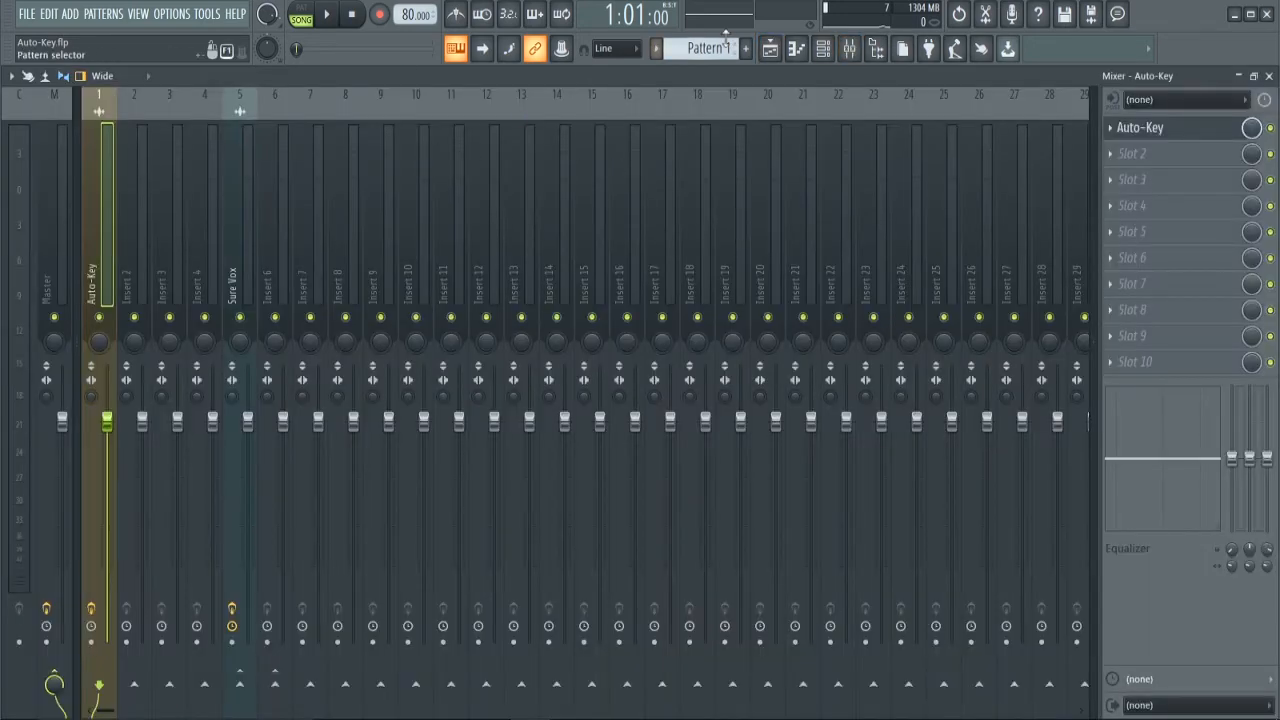
pyautogui.click(770, 48)
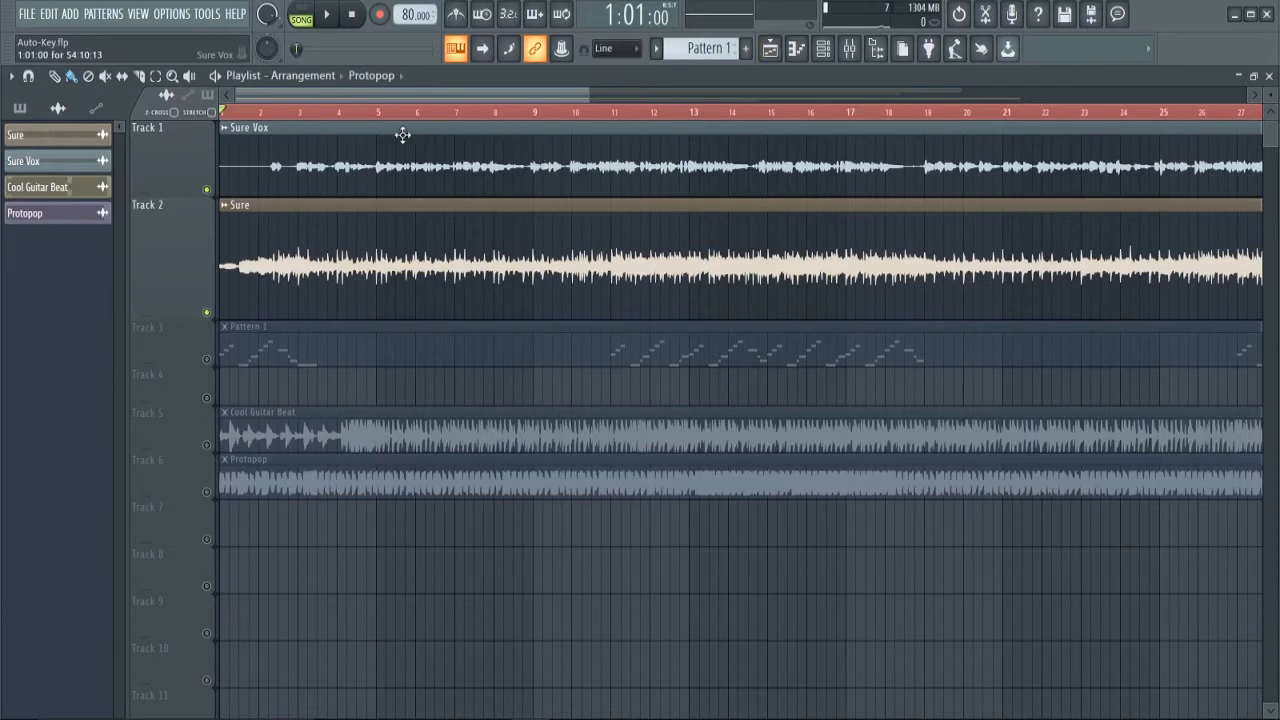
pyautogui.click(378, 114)
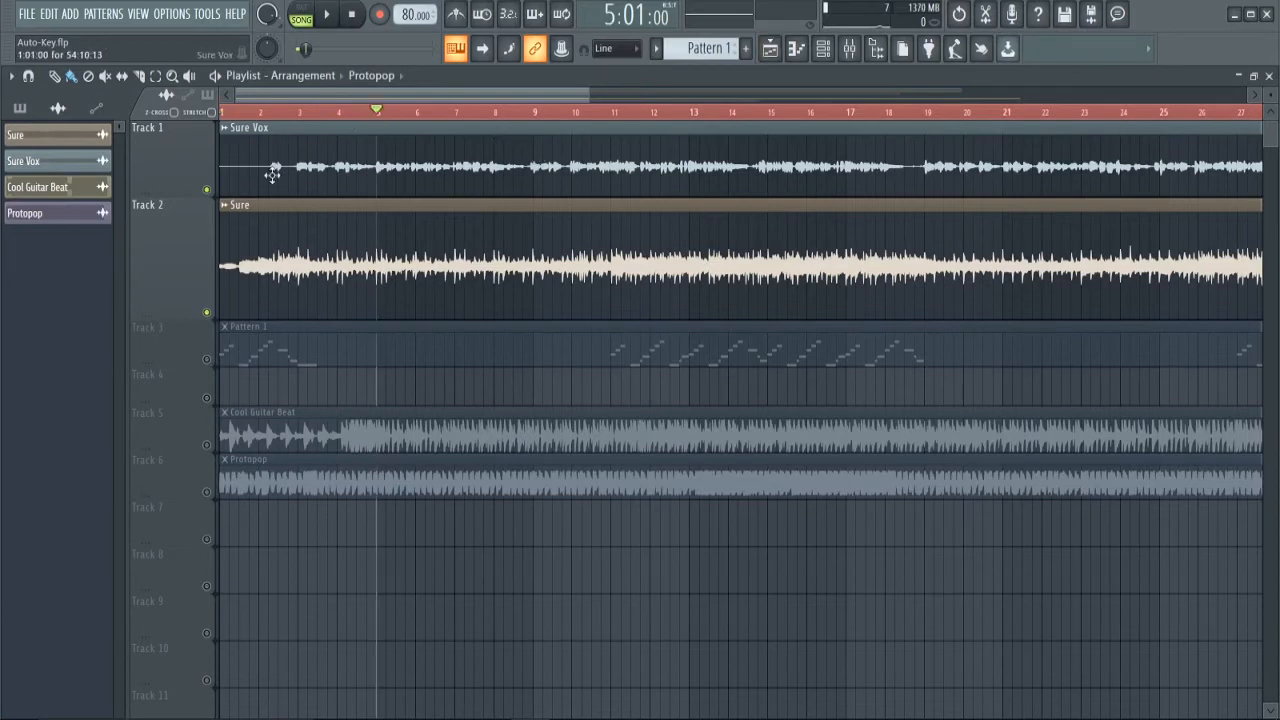
pyautogui.click(852, 50)
pyautogui.press('space')
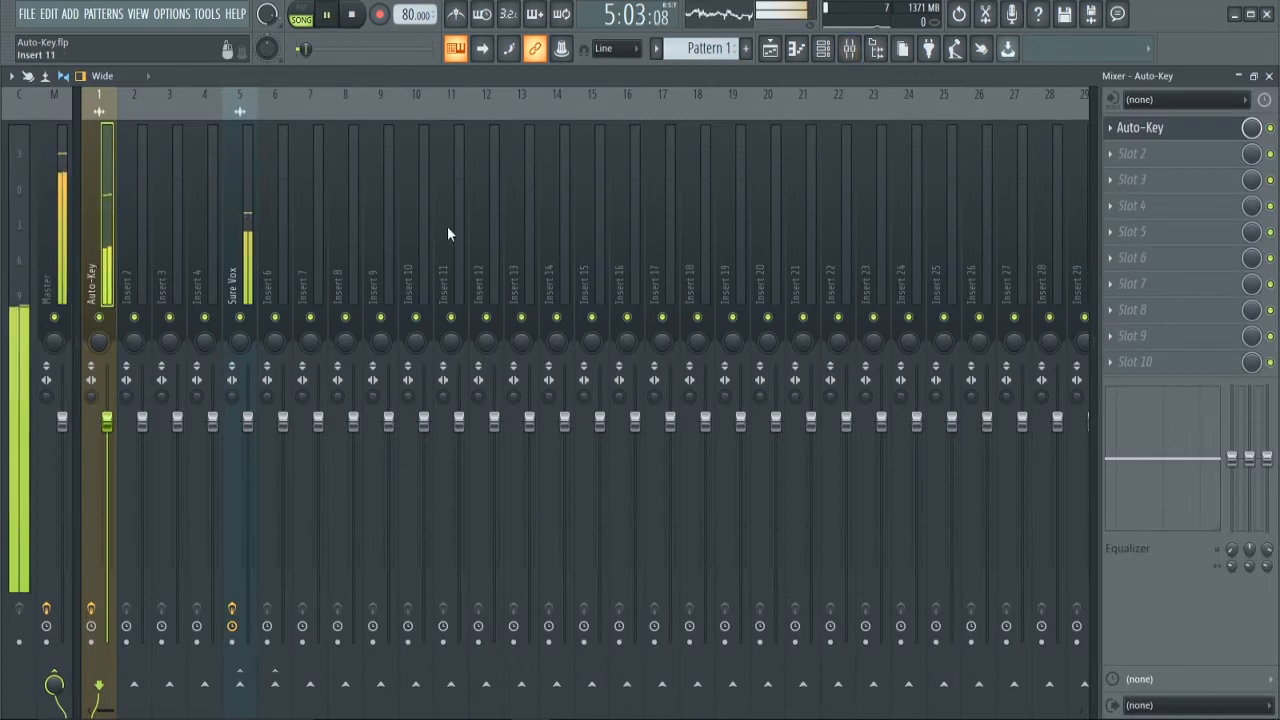
pyautogui.press('space')
# - Check the key and scale in Auto-Tune on the Sure Vox mixer track, and reopen Auto-Key on mixer track 1
pyautogui.click(247, 266)
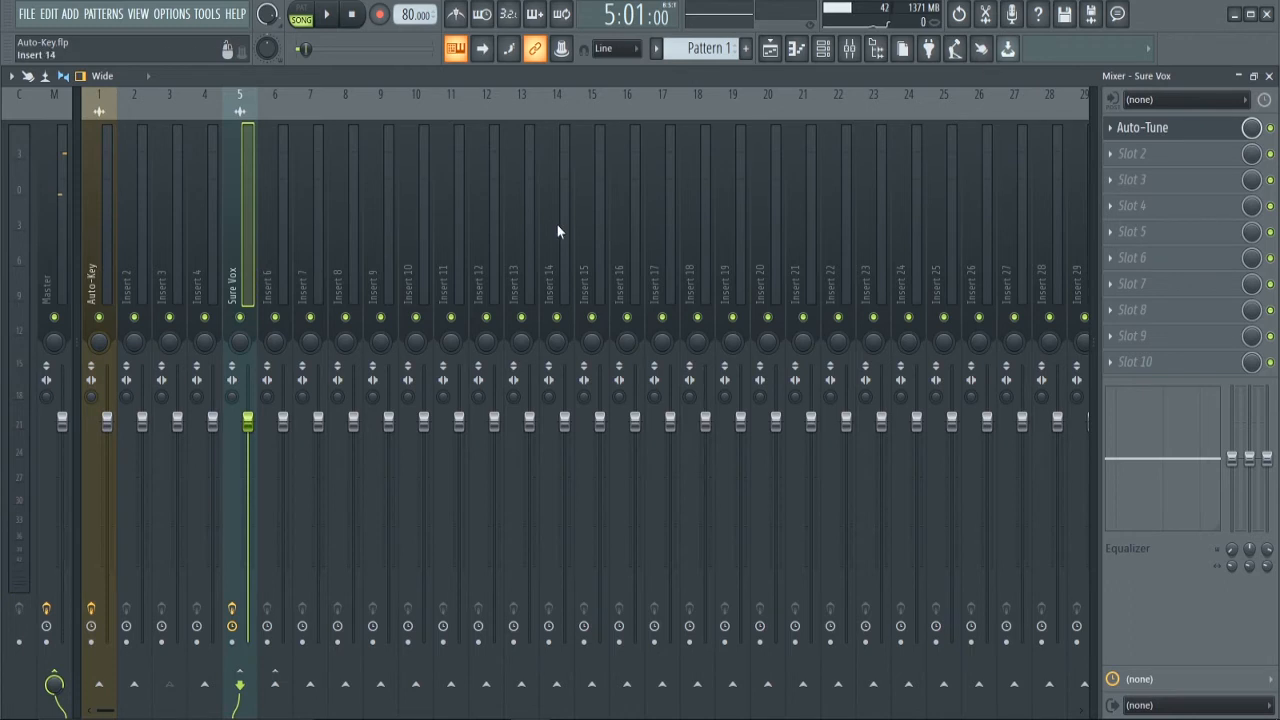
pyautogui.click(1140, 128)
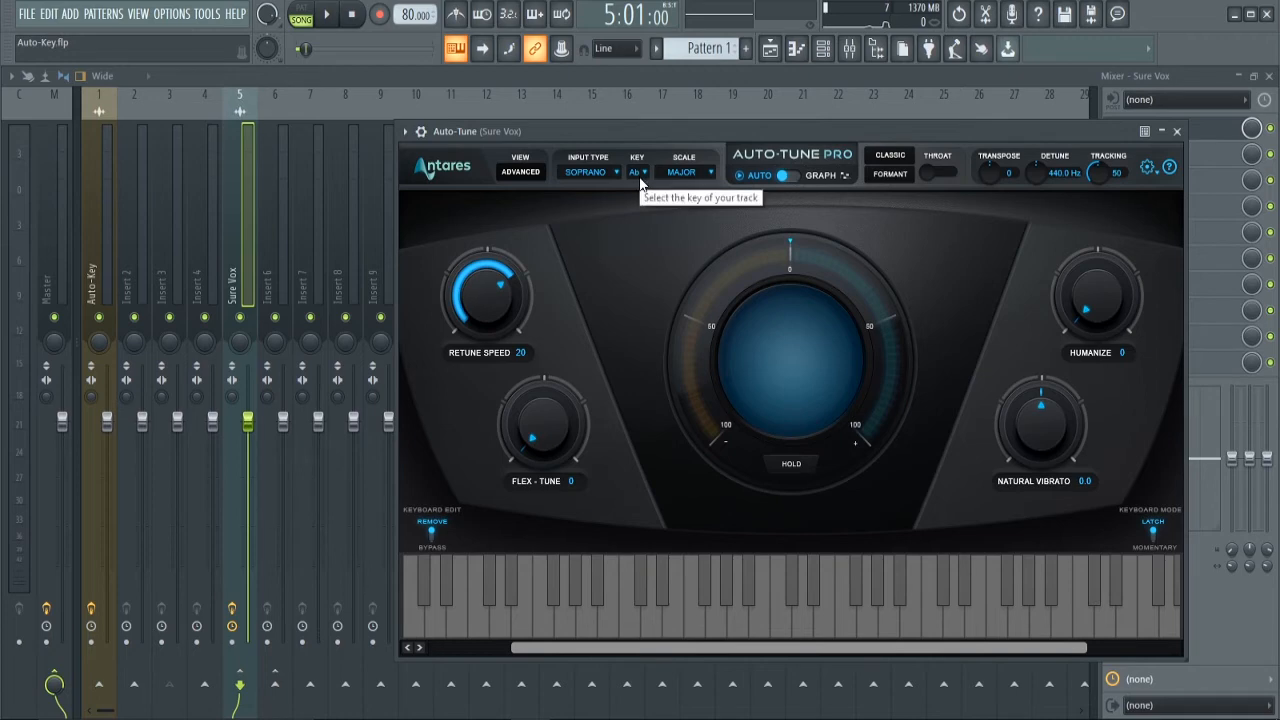
pyautogui.click(100, 234)
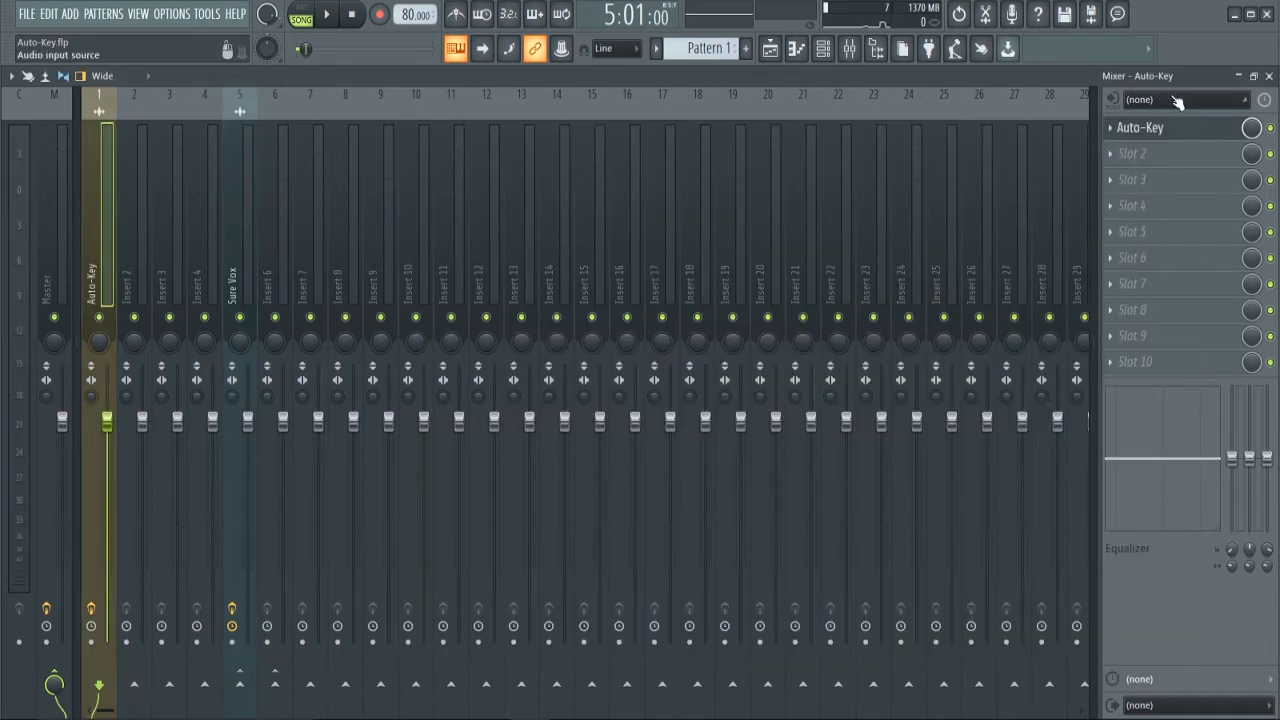
pyautogui.click(1160, 128)
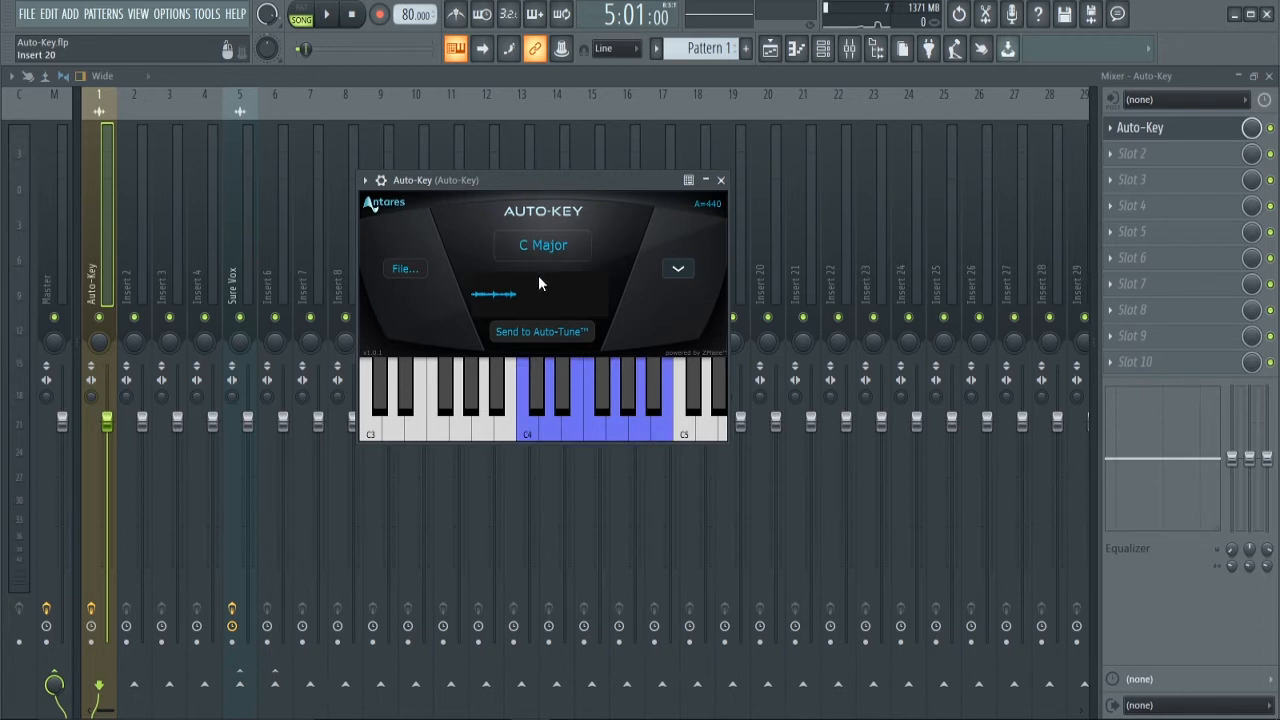
# - Play the song from bar 5 for Auto-Key to detect its key, muting the Sure Vox mixer track
pyautogui.click(332, 17)
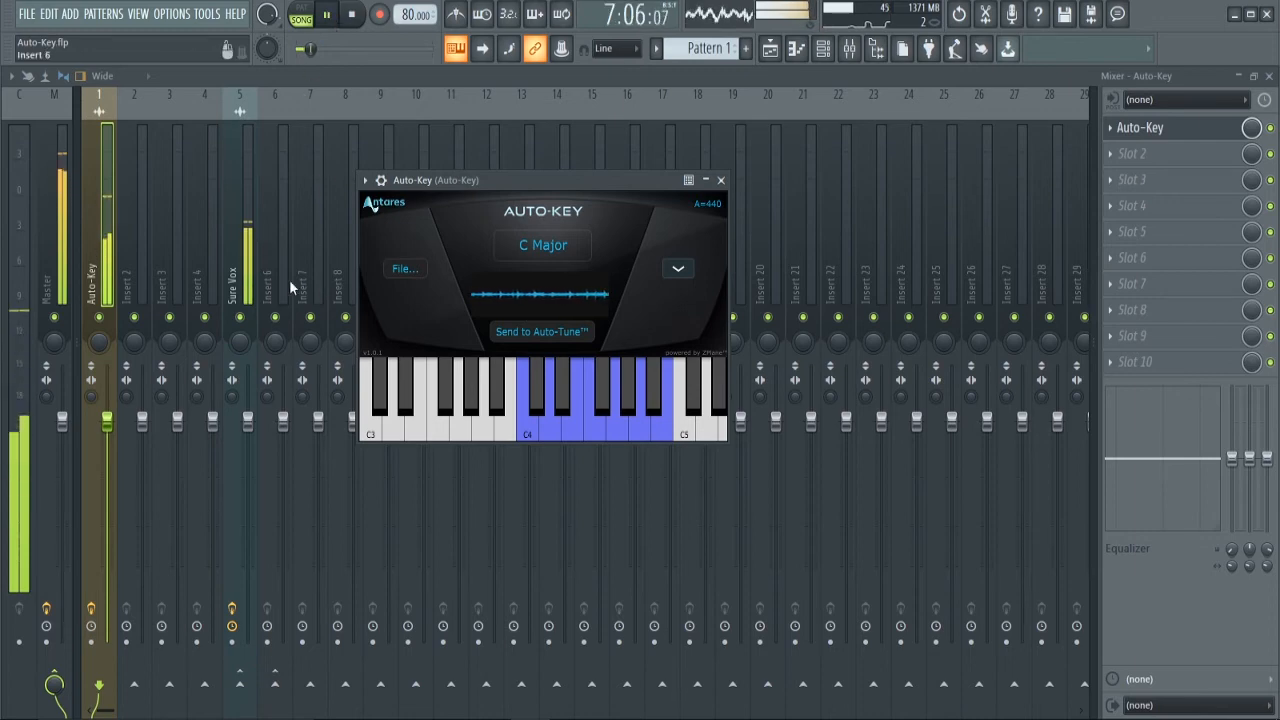
pyautogui.click(241, 316)
pyautogui.press('space')
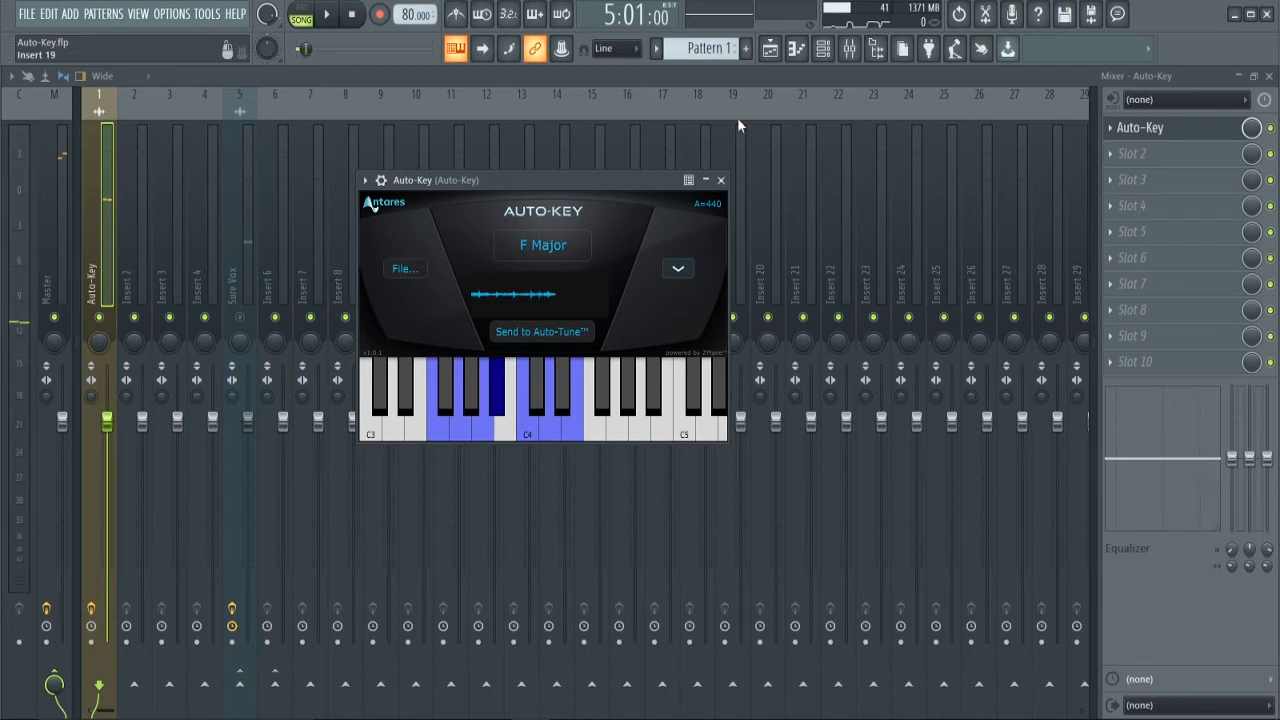
# - Send the key detected by Auto-Key to Auto-Tune, and play the tuned vocal with the Sure track from bar 5
pyautogui.click(849, 52)
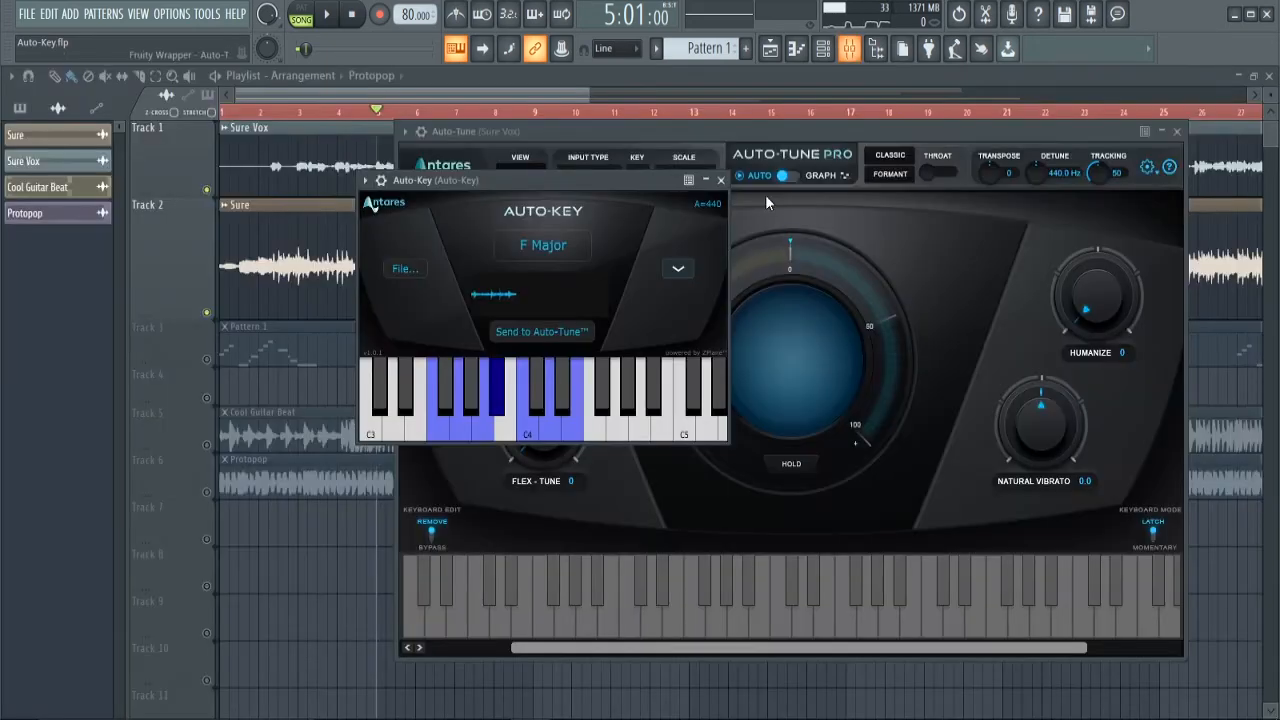
pyautogui.moveTo(578, 181); pyautogui.dragTo(525, 293)
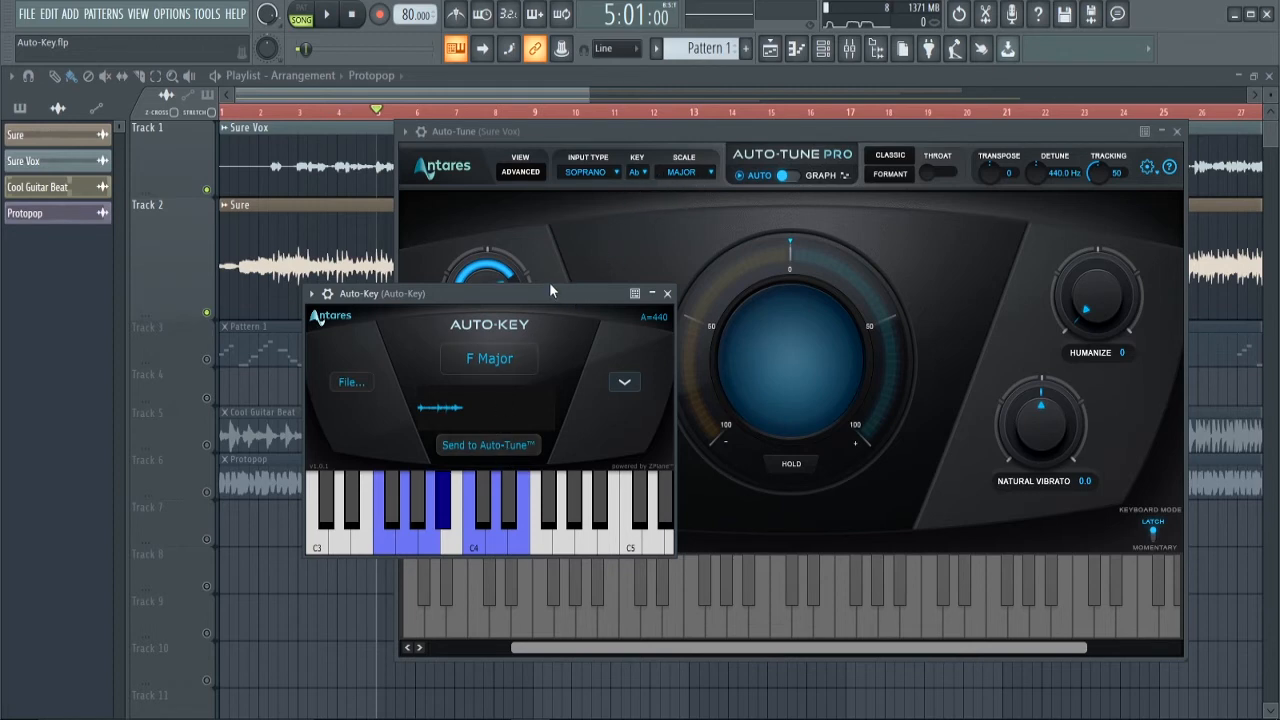
pyautogui.moveTo(540, 288); pyautogui.dragTo(961, 106)
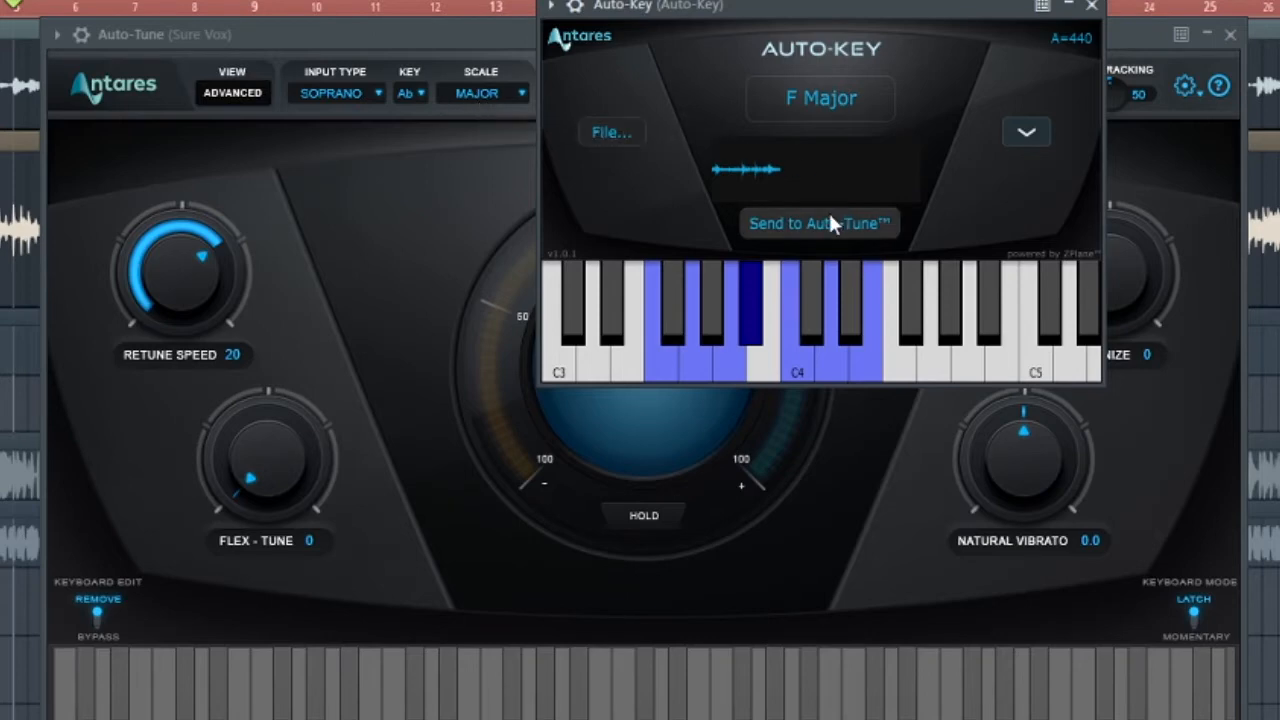
pyautogui.click(822, 221)
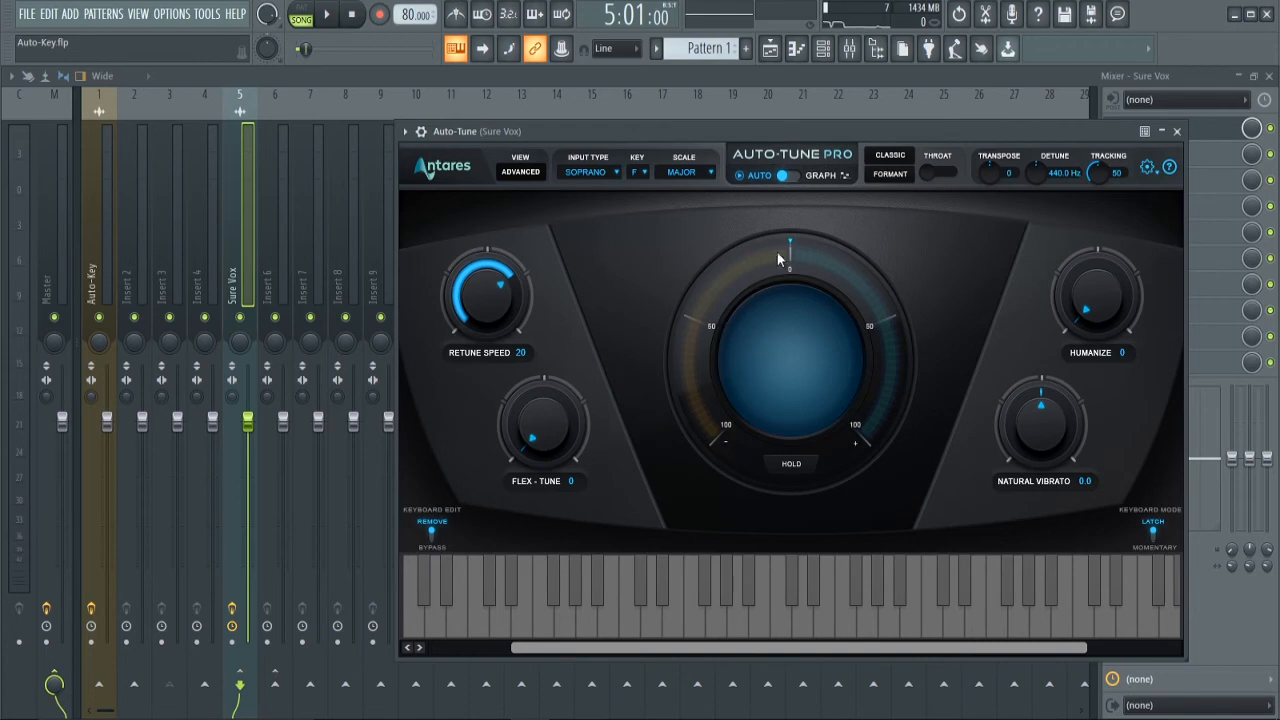
pyautogui.click(99, 246)
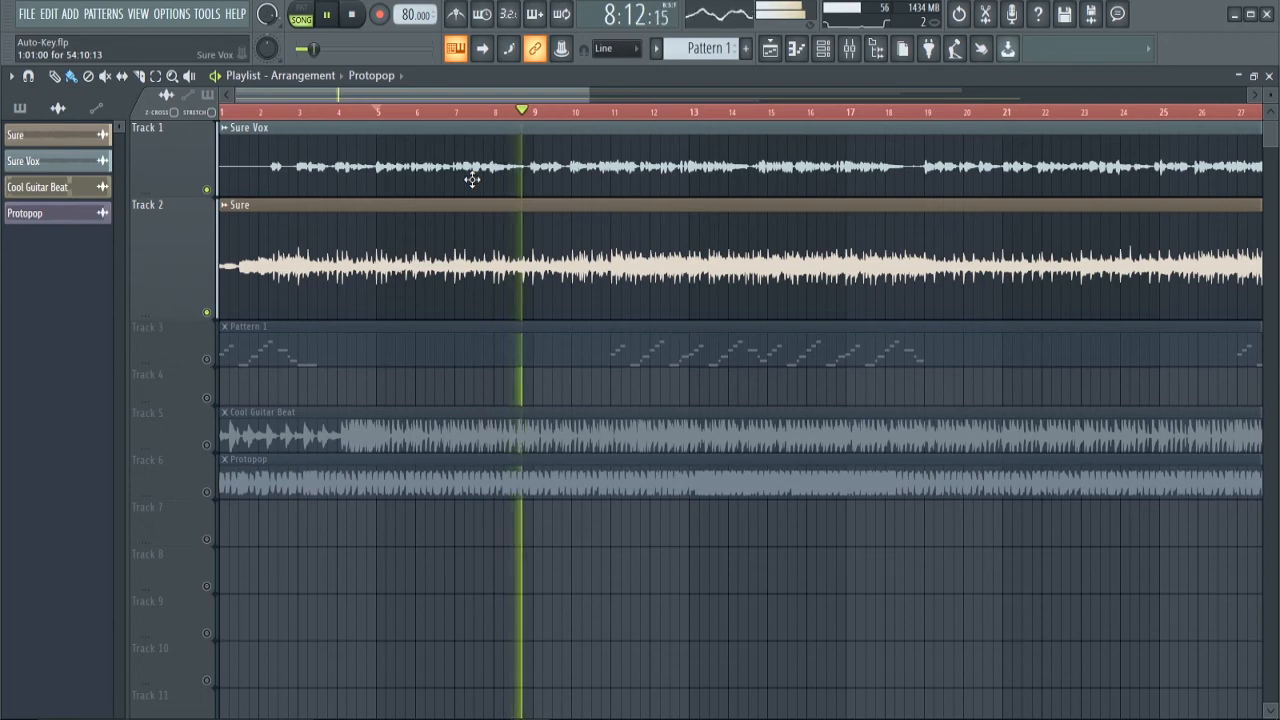
pyautogui.press('space')
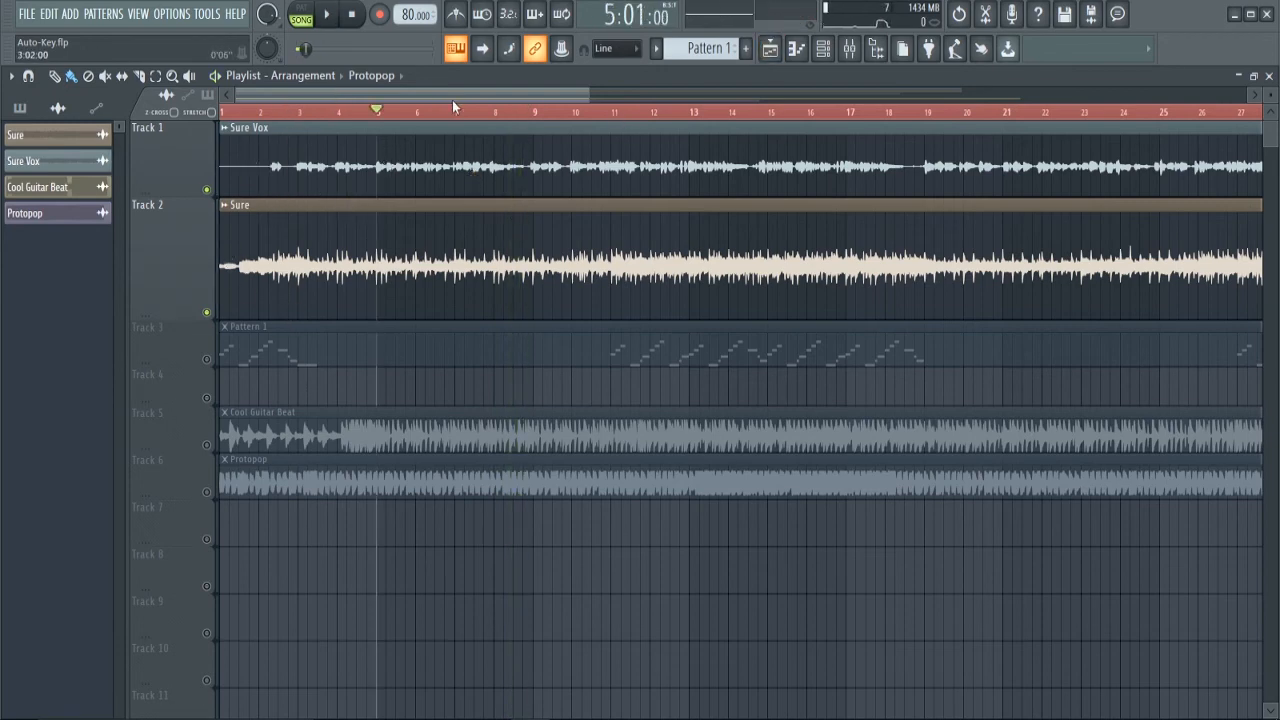
# - Mute the Sure and Sure Vox tracks, and play only the Pattern 1 track from bar 11
pyautogui.click(617, 114)
pyautogui.click(207, 313)
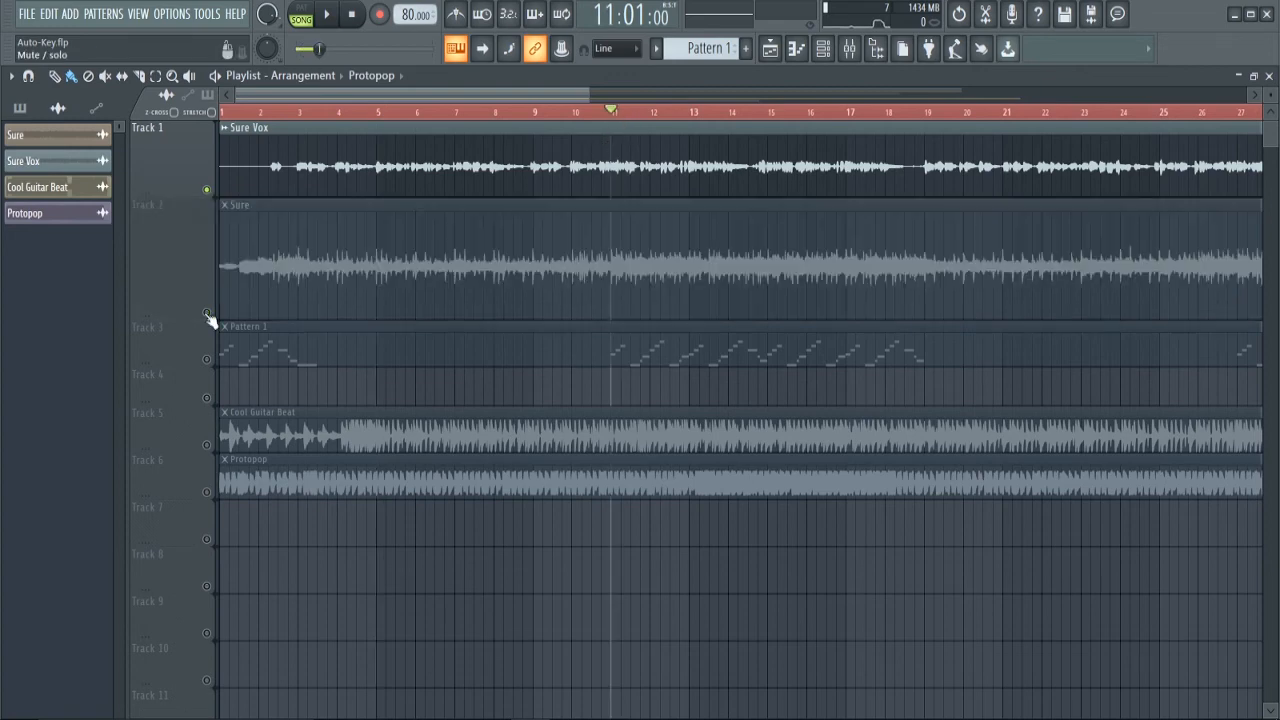
pyautogui.click(207, 189)
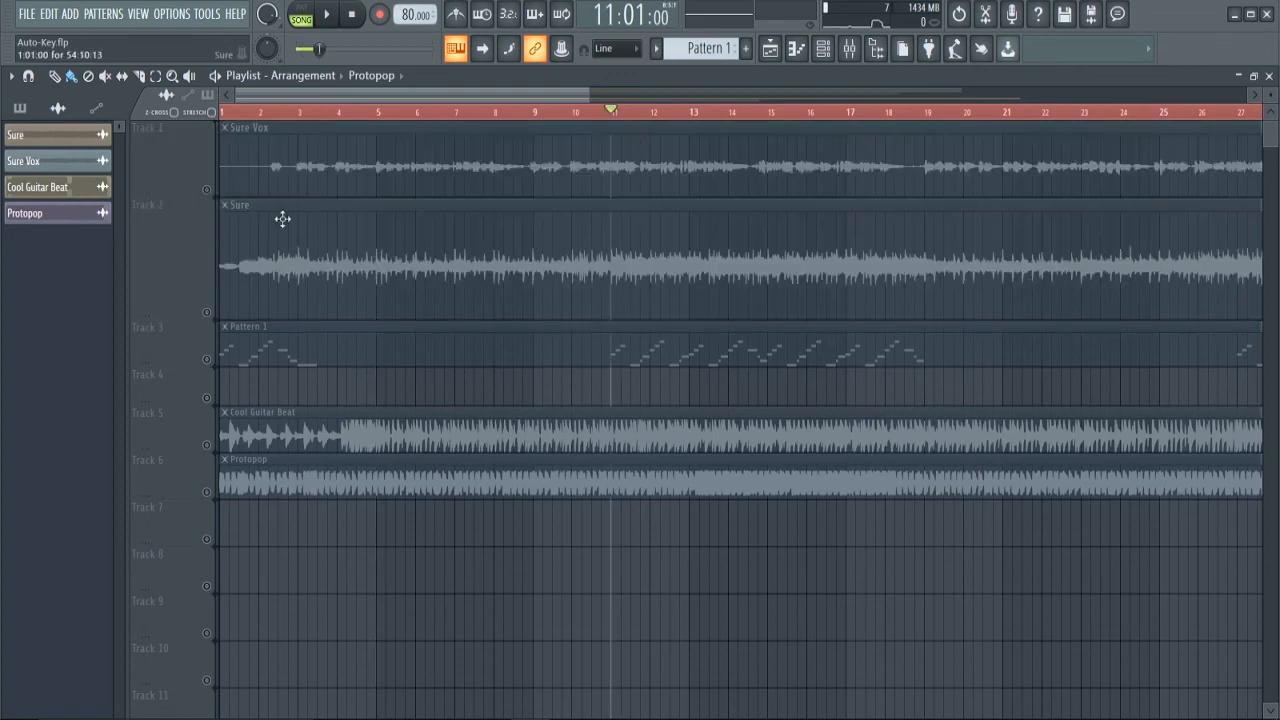
pyautogui.click(210, 362)
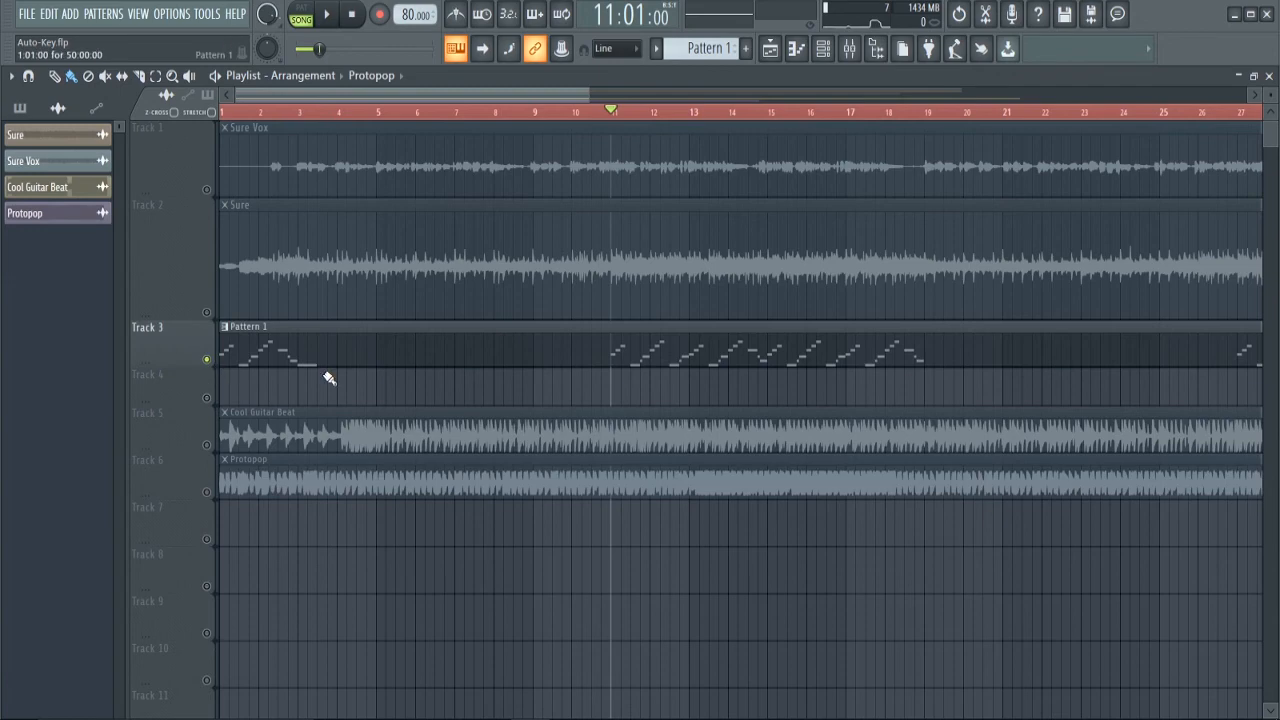
pyautogui.press('space')
pyautogui.press('space')
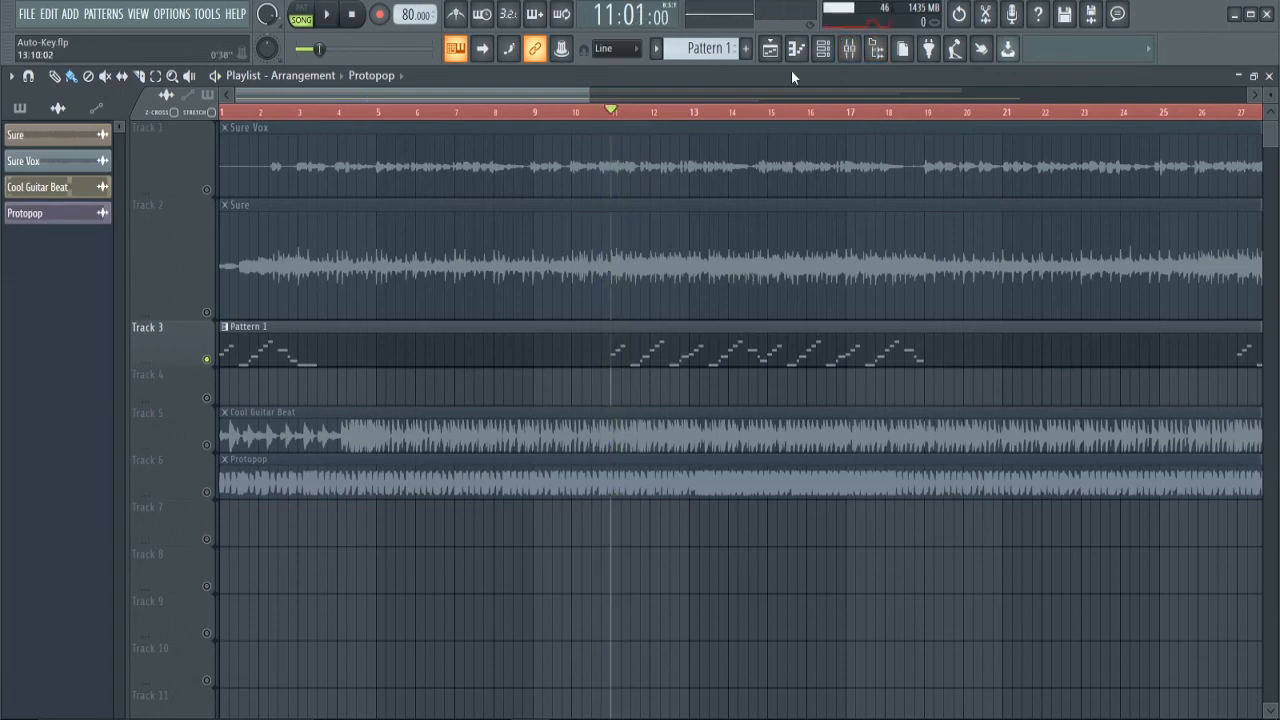
# - Select the Pattern 1 clip in the playlist and check the Auto-Key display on mixer track 1
pyautogui.click(848, 48)
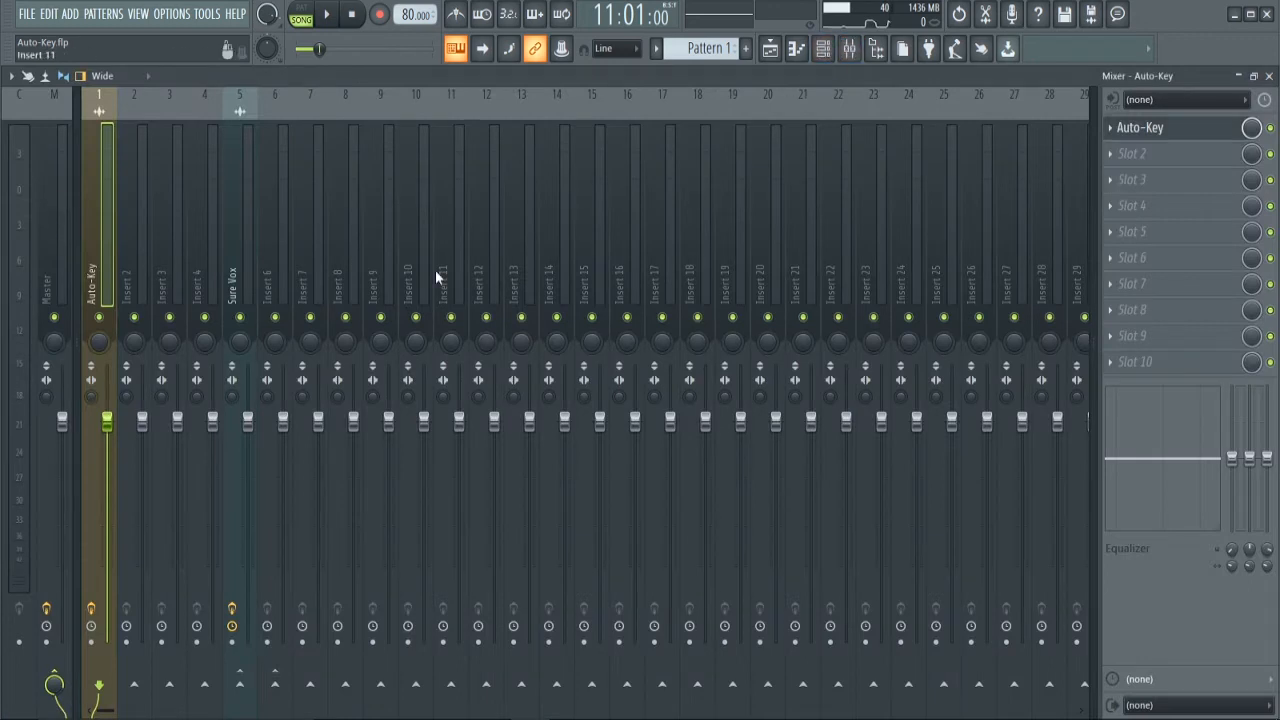
pyautogui.press('F9')
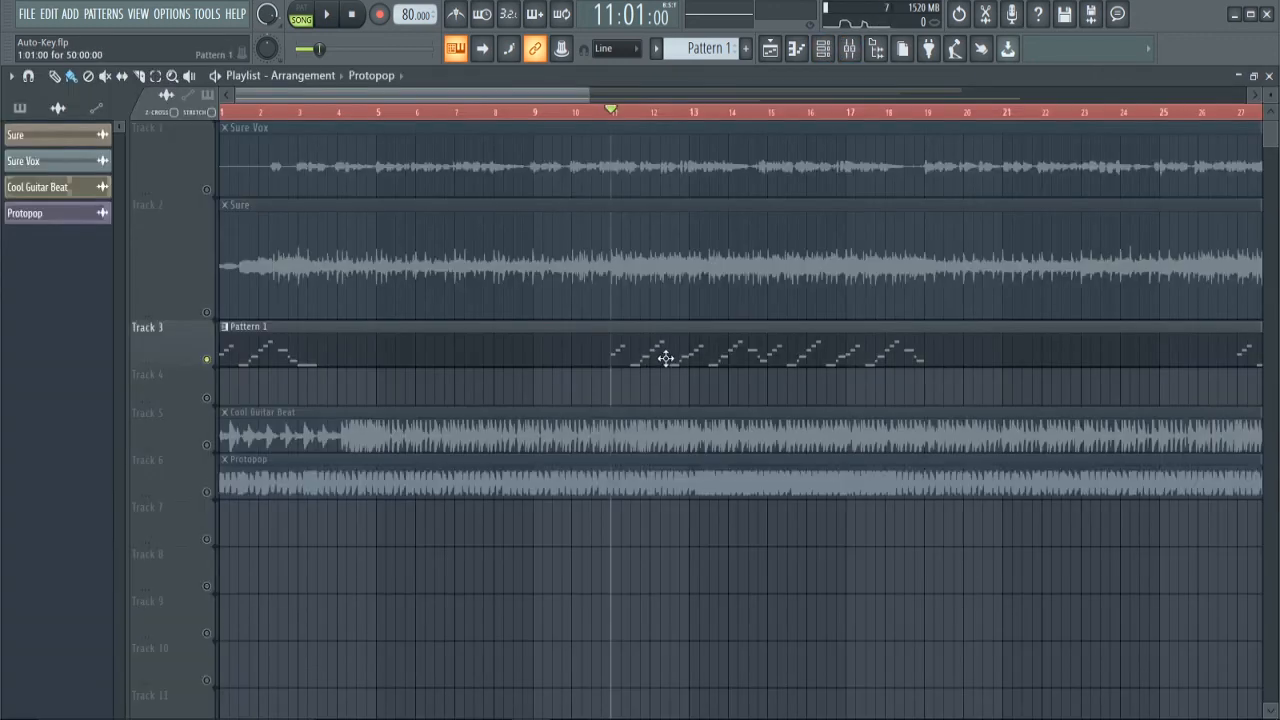
pyautogui.click(677, 357)
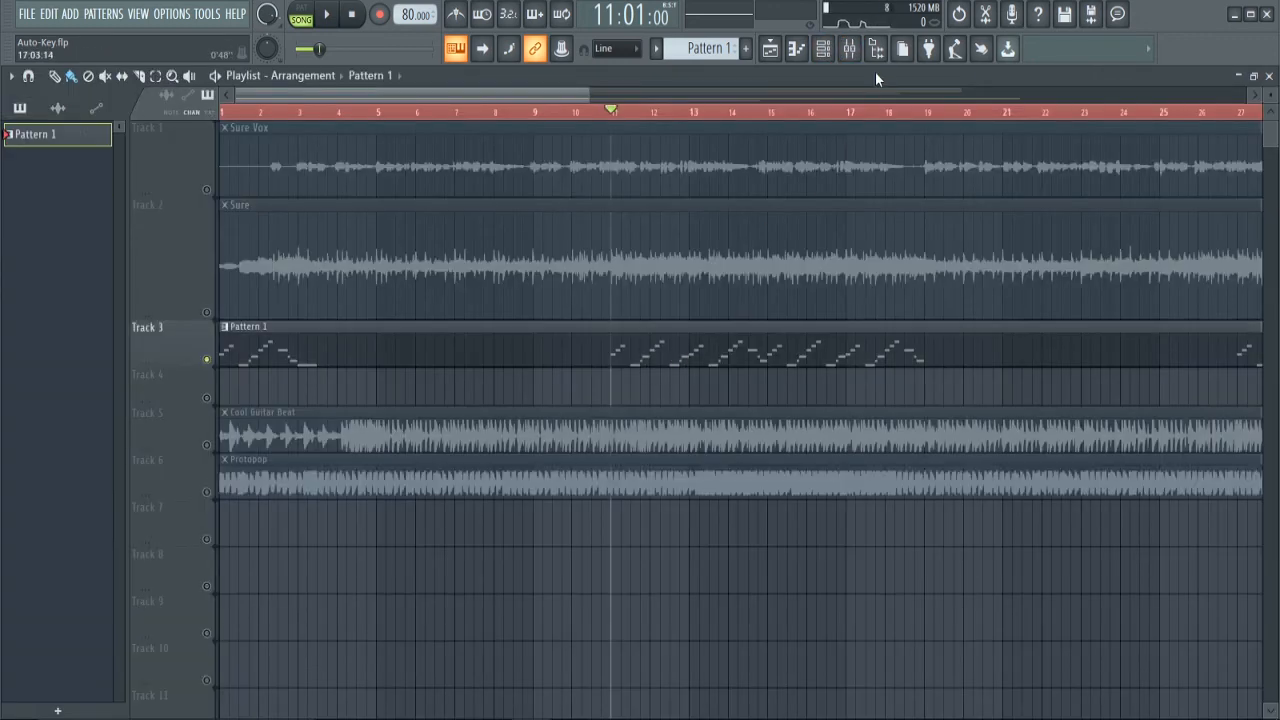
pyautogui.click(850, 50)
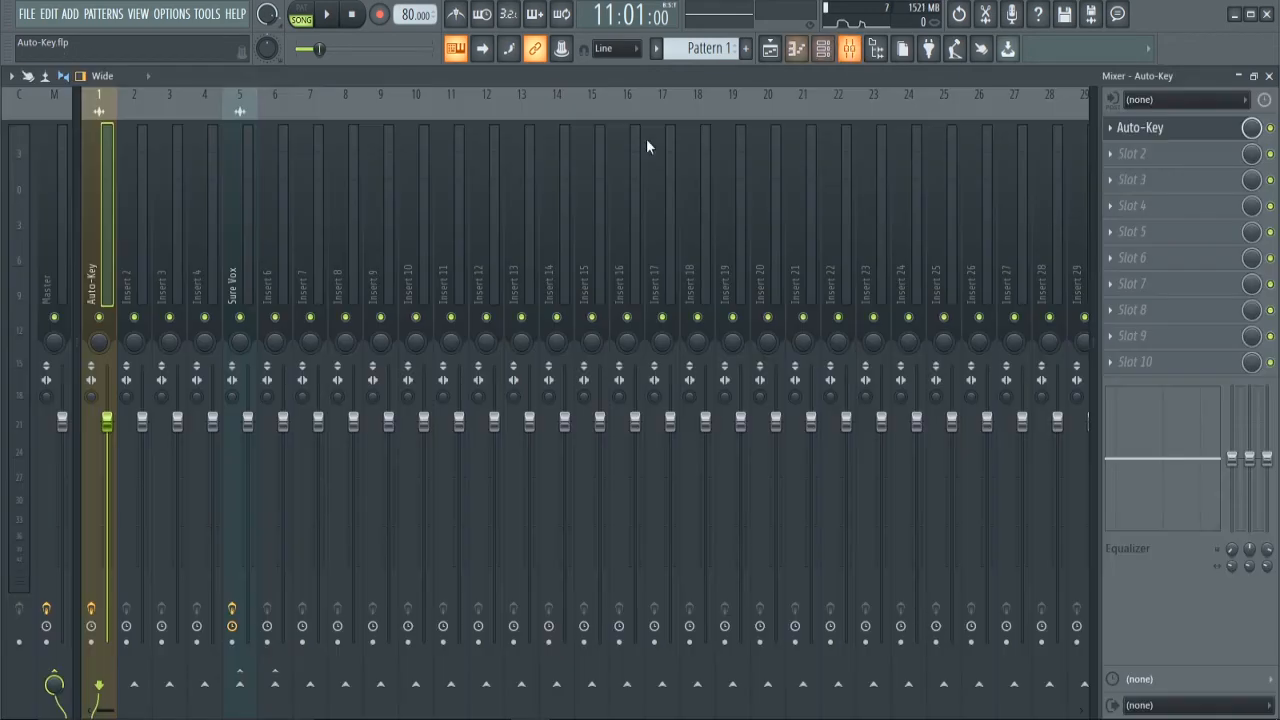
pyautogui.click(1165, 132)
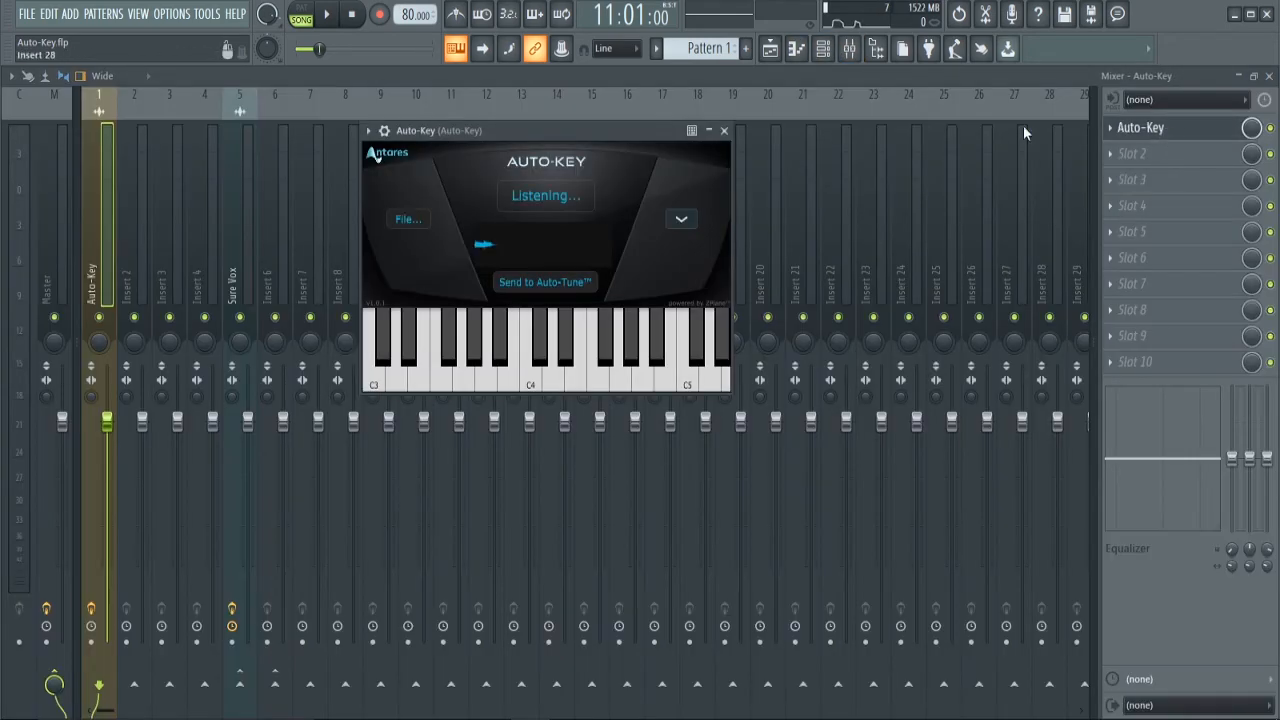
pyautogui.click(725, 131)
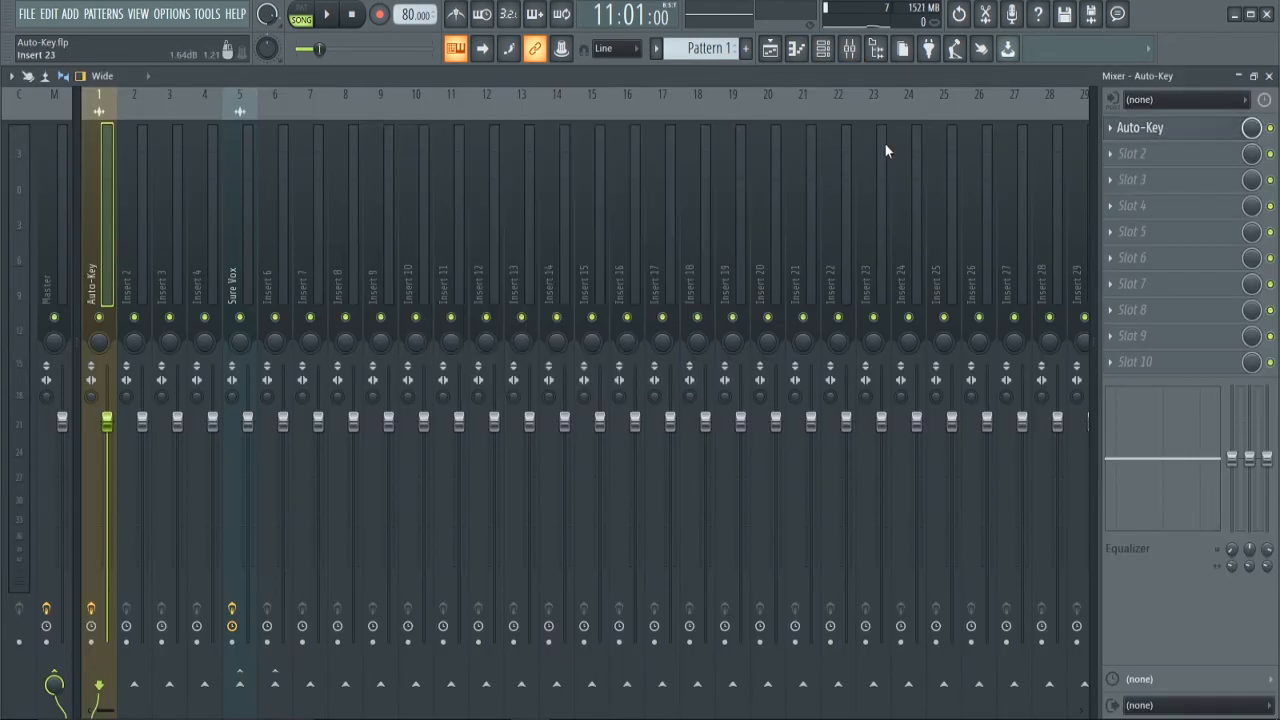
# - Delete Auto-Key from slot 1 of mixer track 1 and insert a fresh Auto-Key instance in the same slot
pyautogui.click(1111, 128)
pyautogui.click(1120, 166)
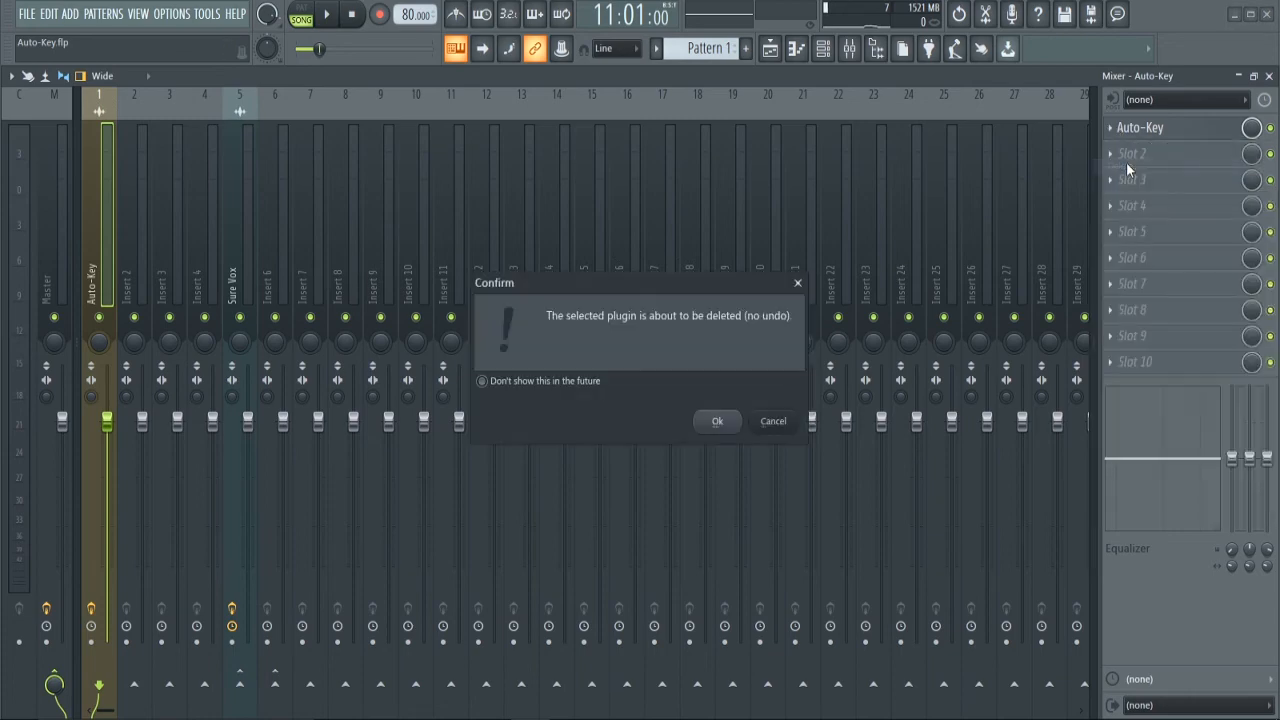
pyautogui.click(718, 421)
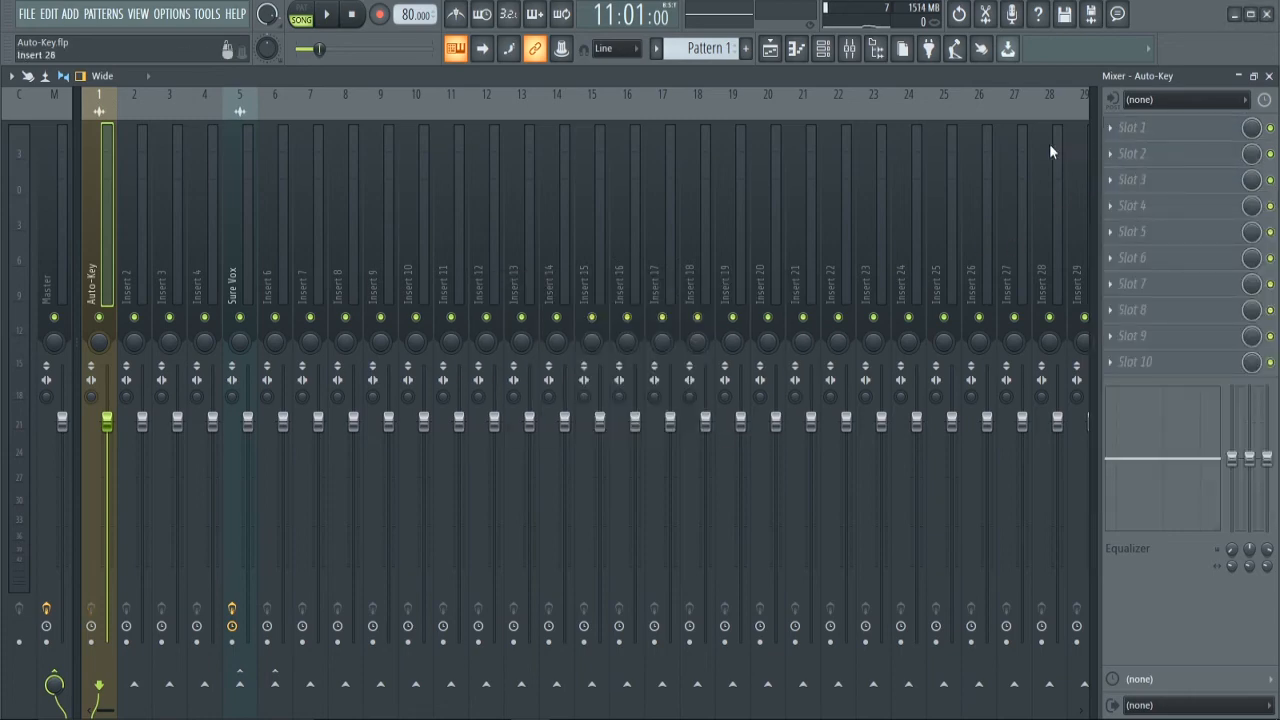
pyautogui.click(1110, 127)
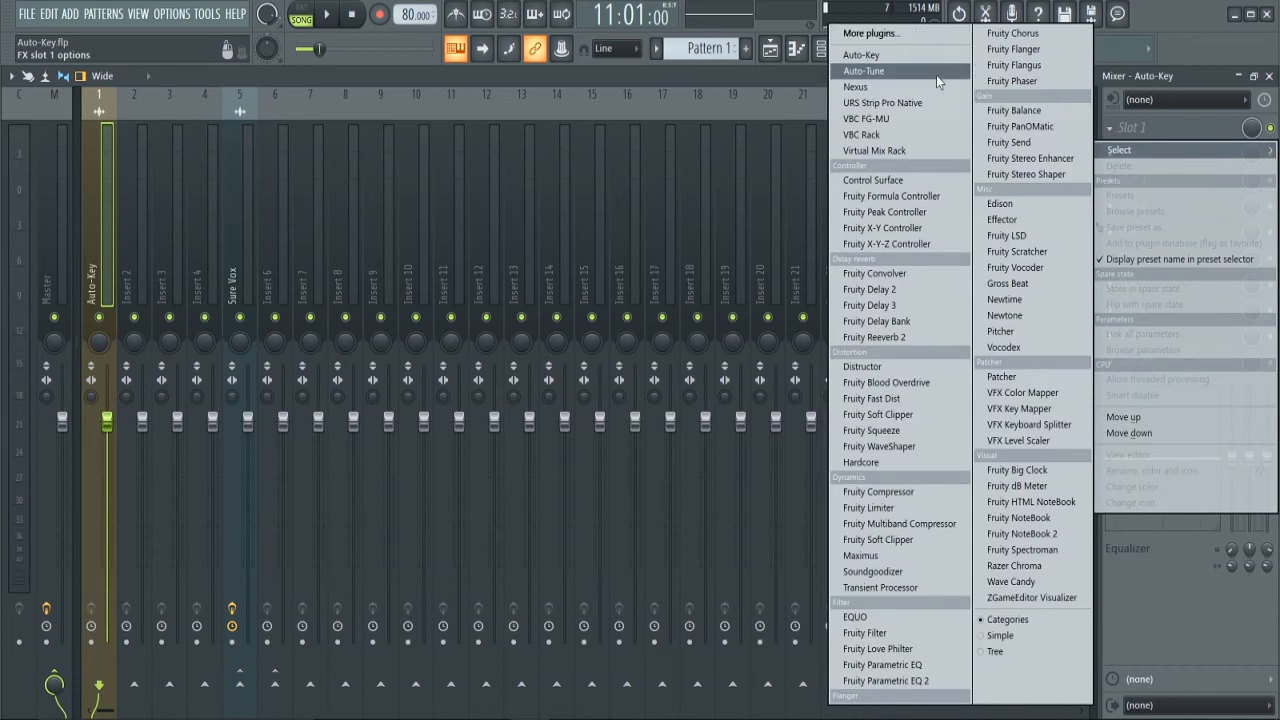
pyautogui.click(861, 55)
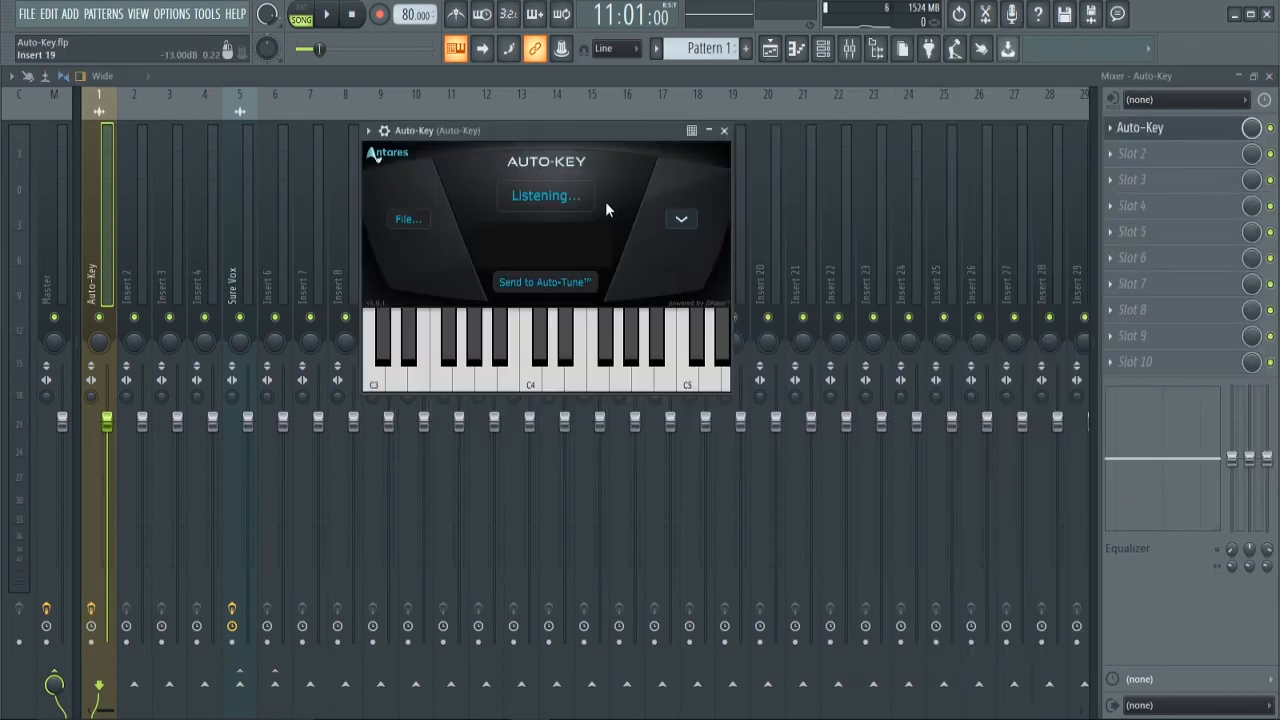
# - Play Pattern 1 from bar 11 for Auto-Key to detect its key, and return to the playlist
pyautogui.click(328, 15)
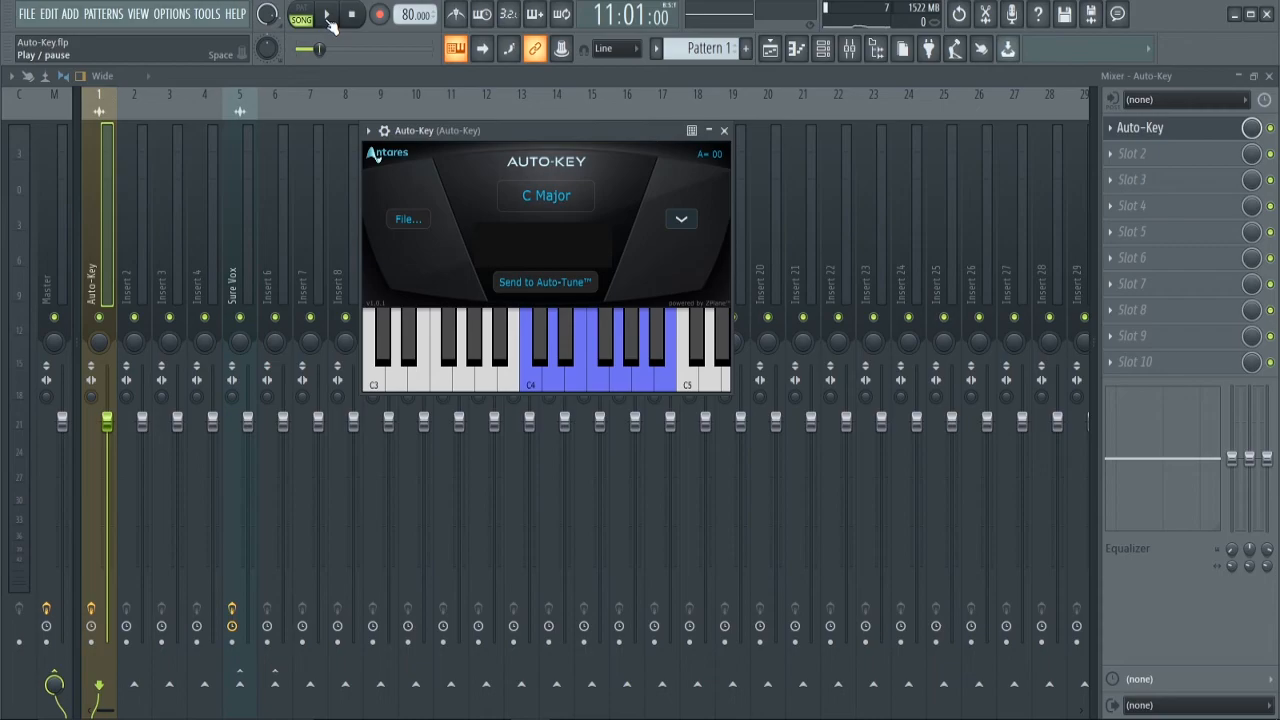
pyautogui.click(330, 22)
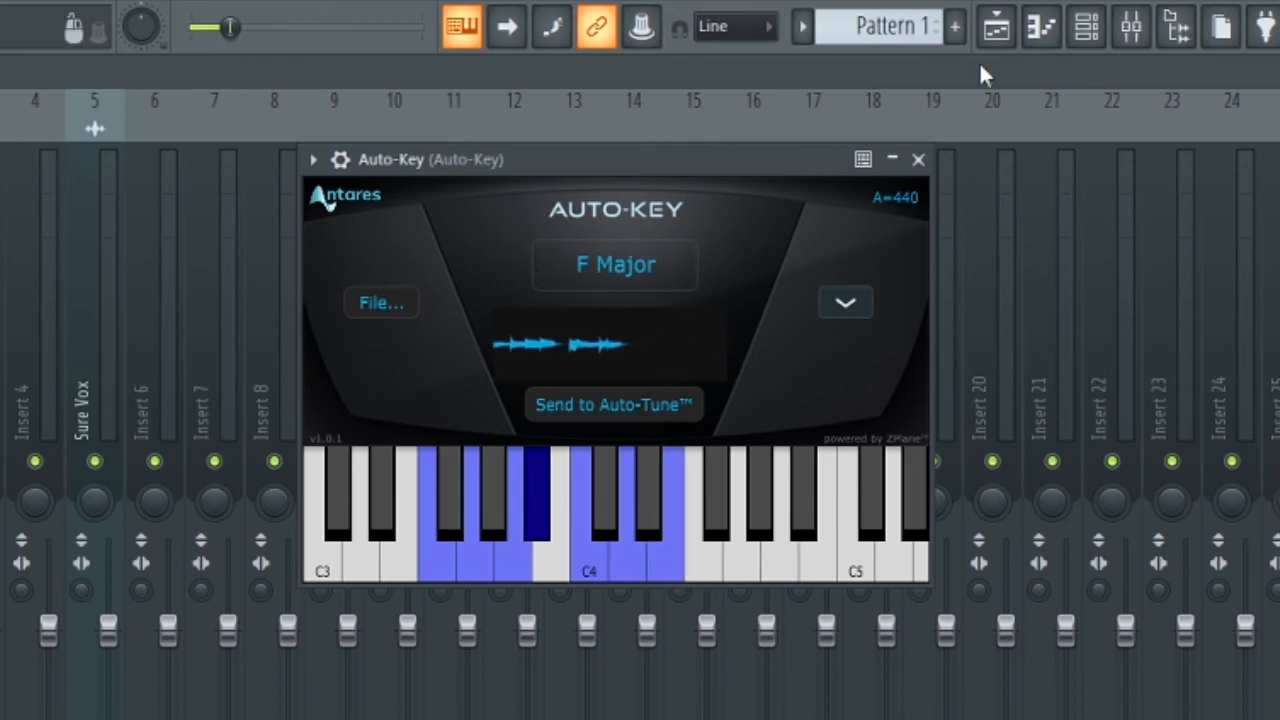
pyautogui.click(996, 30)
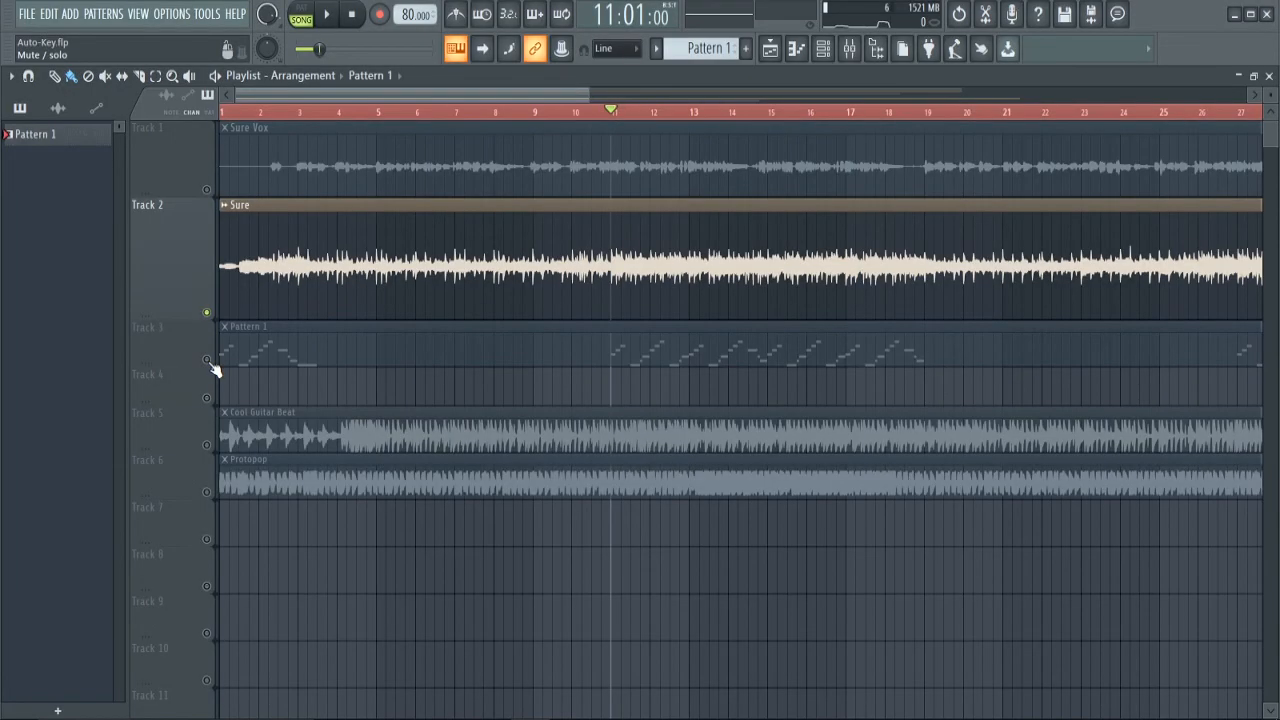
# - Play the Sure track briefly from bar 11, and leave only the Pattern 1 track unmuted
pyautogui.press('space')
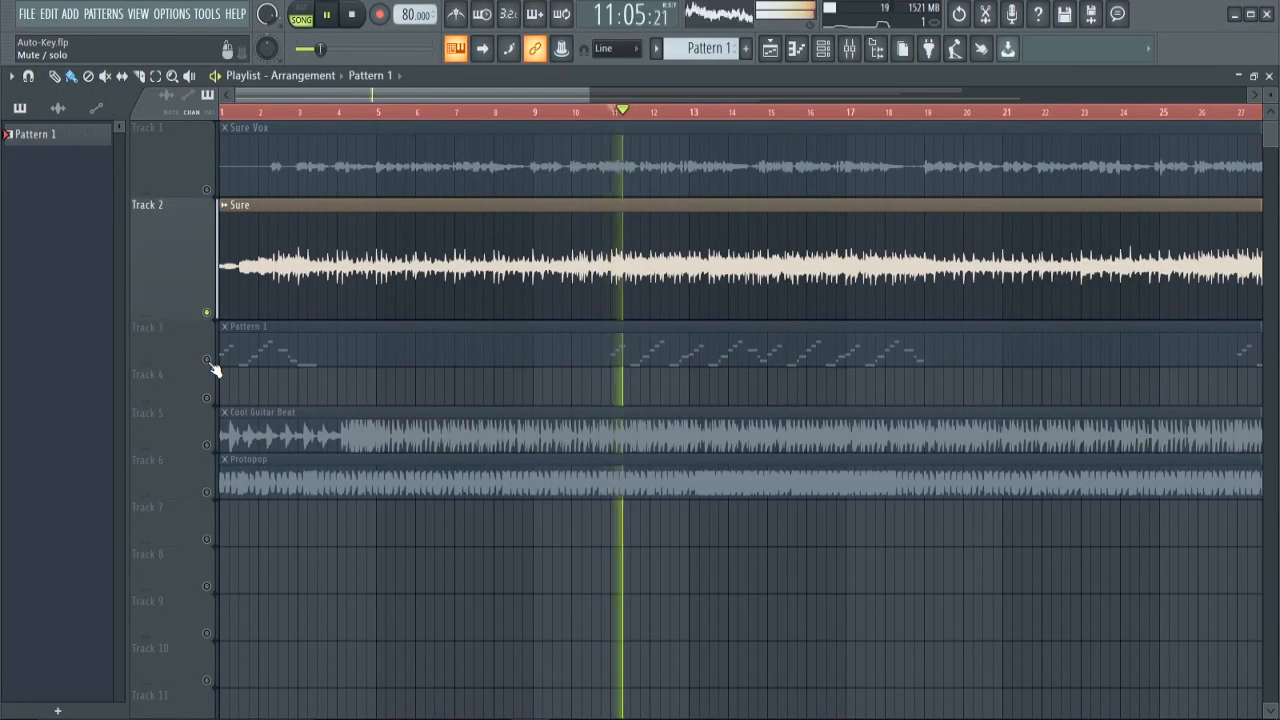
pyautogui.press('space')
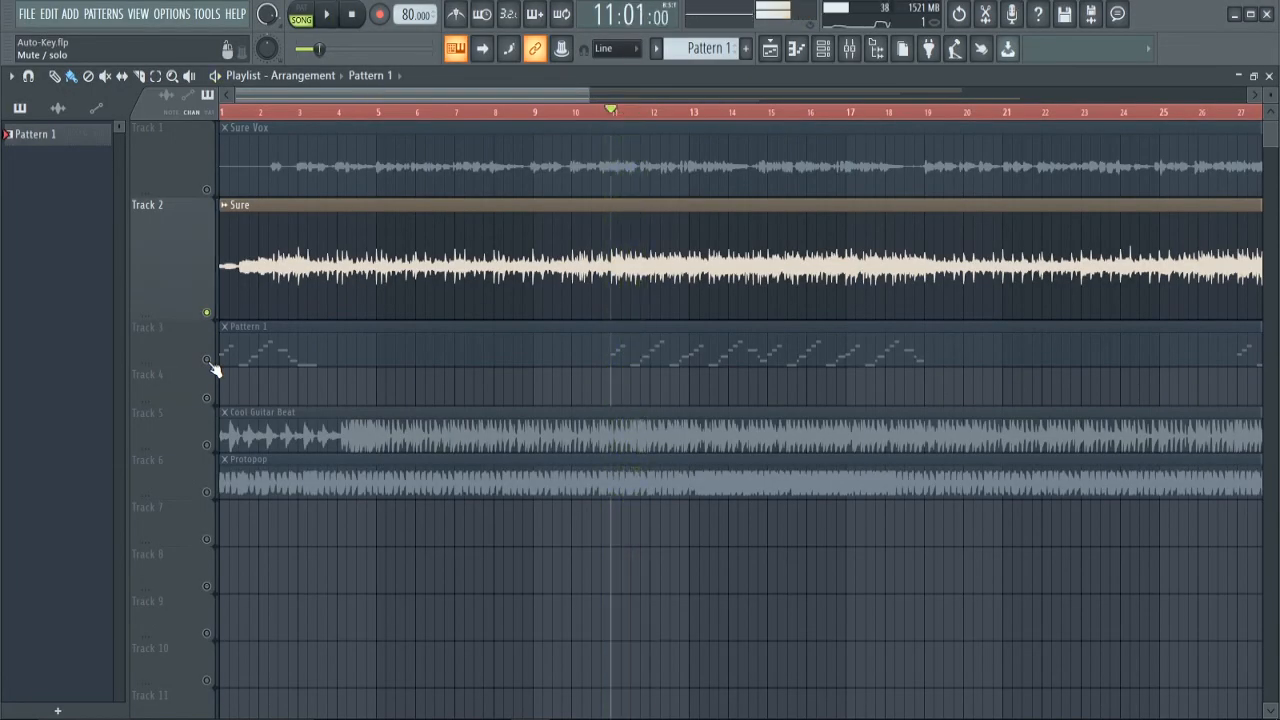
pyautogui.click(208, 361)
pyautogui.click(207, 314)
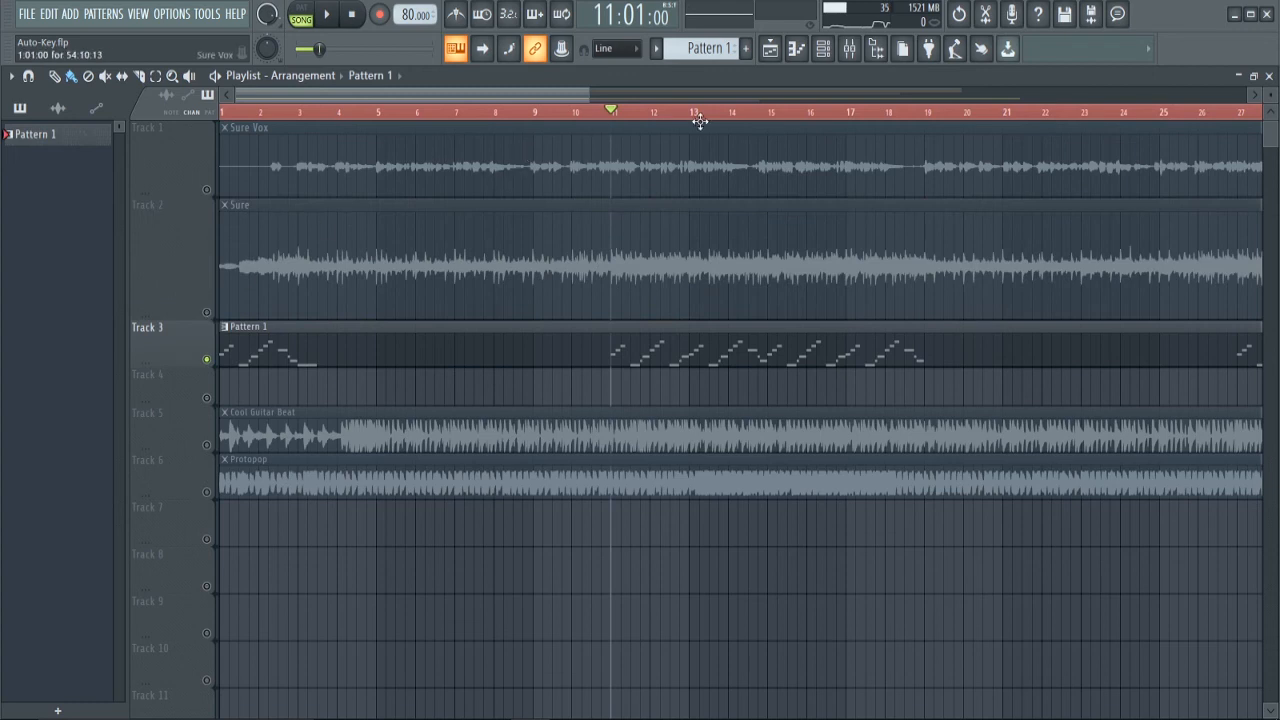
# - Open Auto-Key from slot 1 of mixer track 1, and view its audio file chooser without loading a file
pyautogui.click(849, 52)
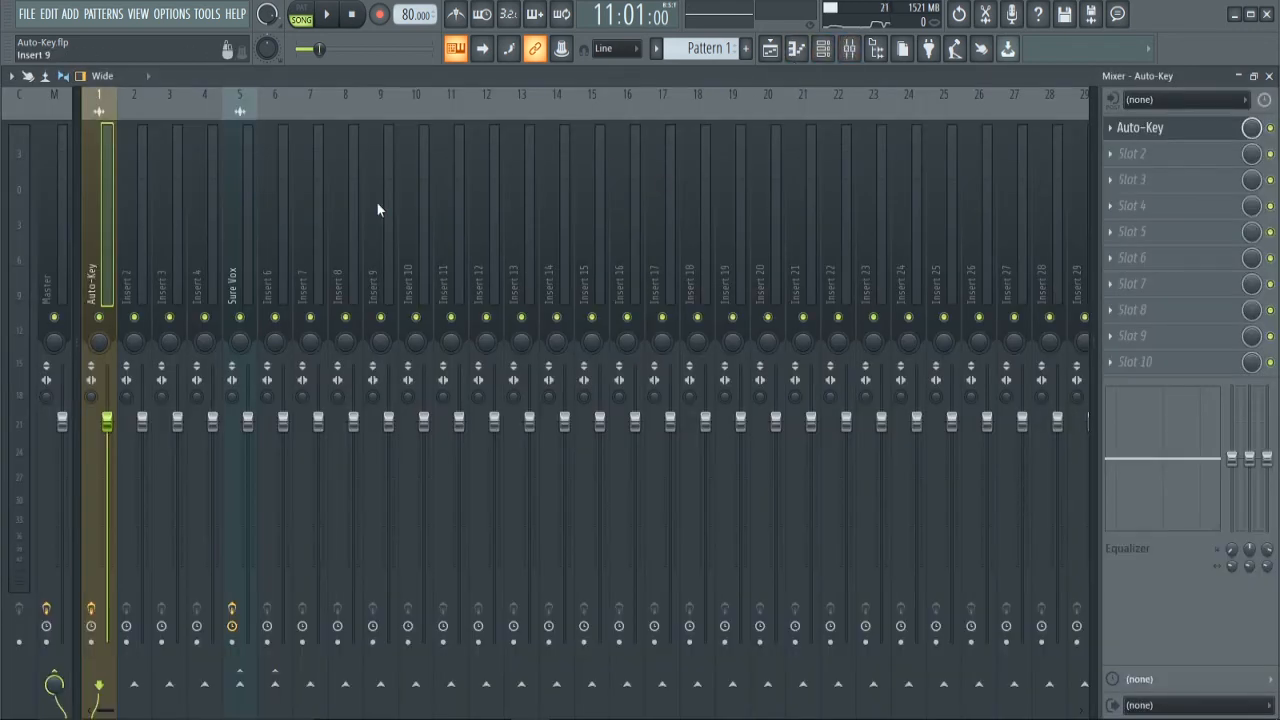
pyautogui.click(1172, 131)
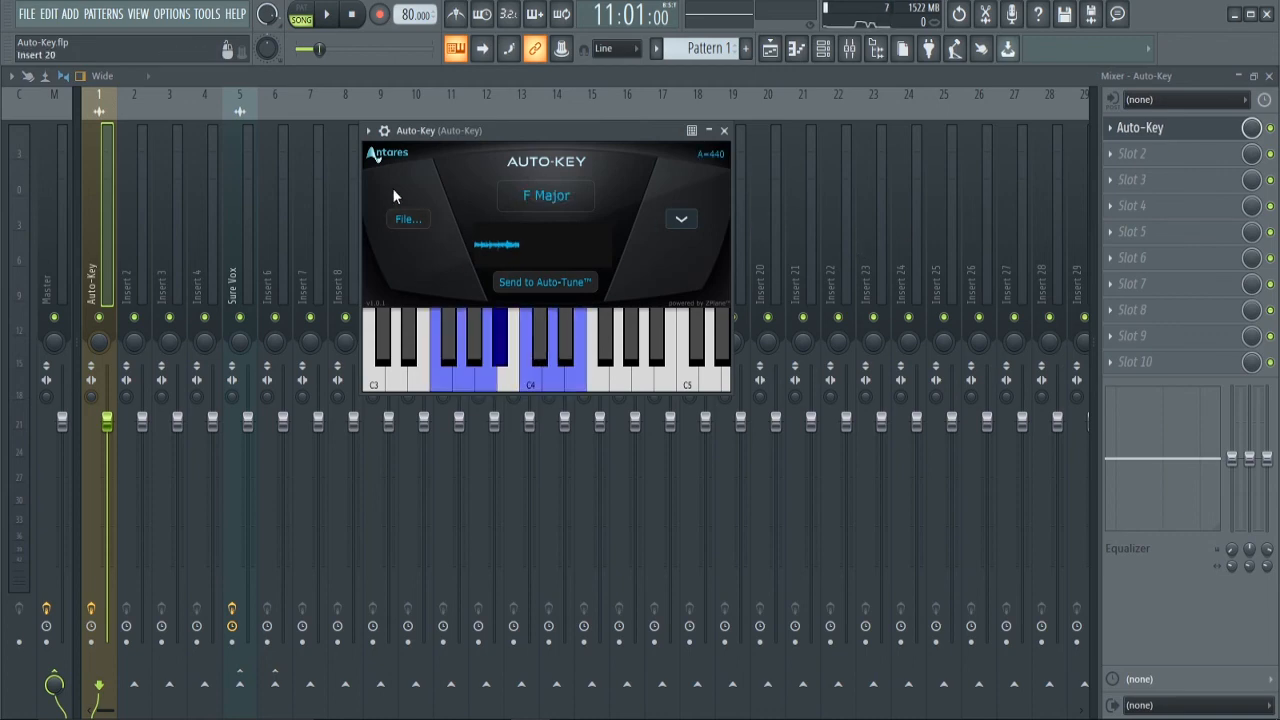
pyautogui.click(405, 222)
pyautogui.press('Escape')
# - Try C Major, D Major and Eb Major in turn as manually selected keys in Auto-Key
pyautogui.click(681, 218)
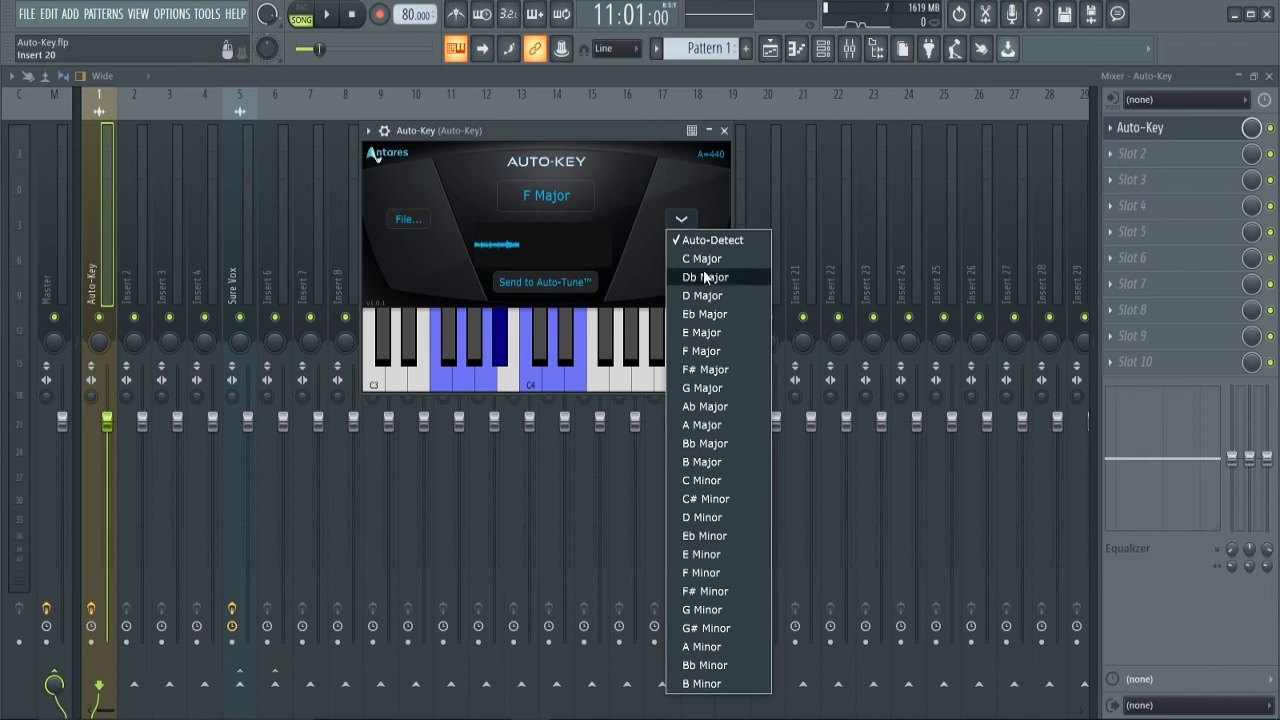
pyautogui.click(706, 260)
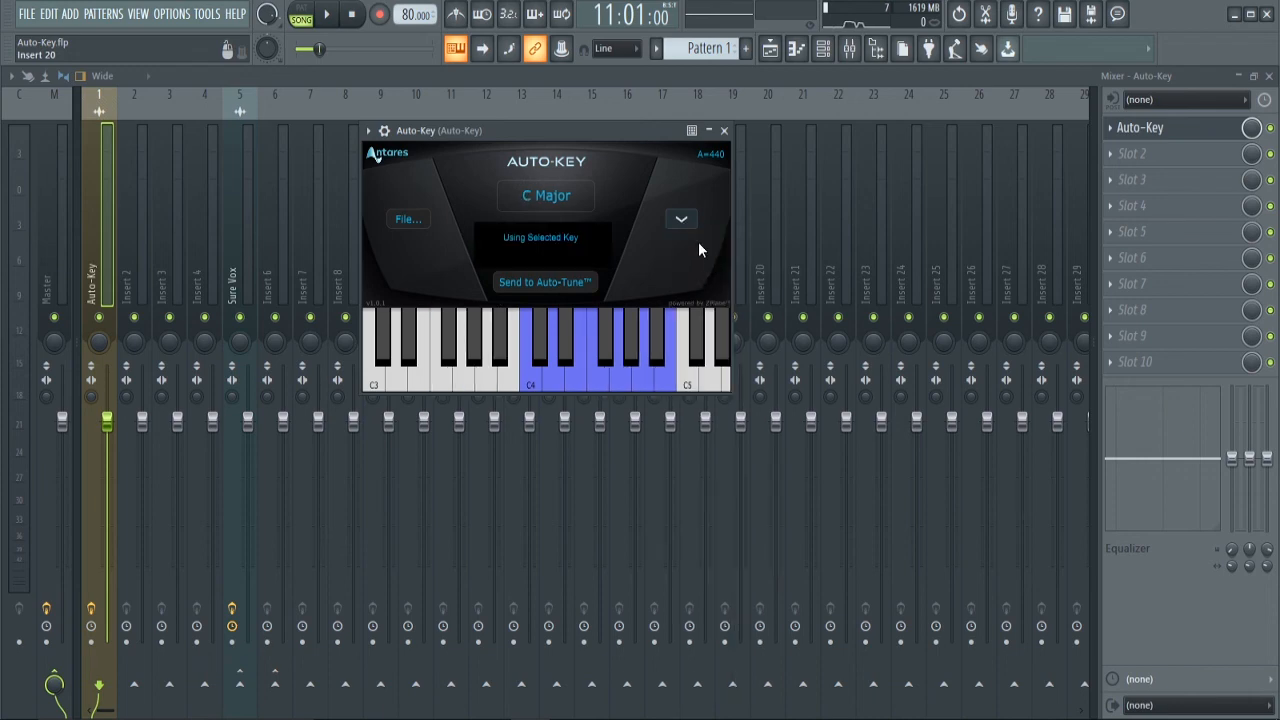
pyautogui.click(681, 218)
pyautogui.click(714, 298)
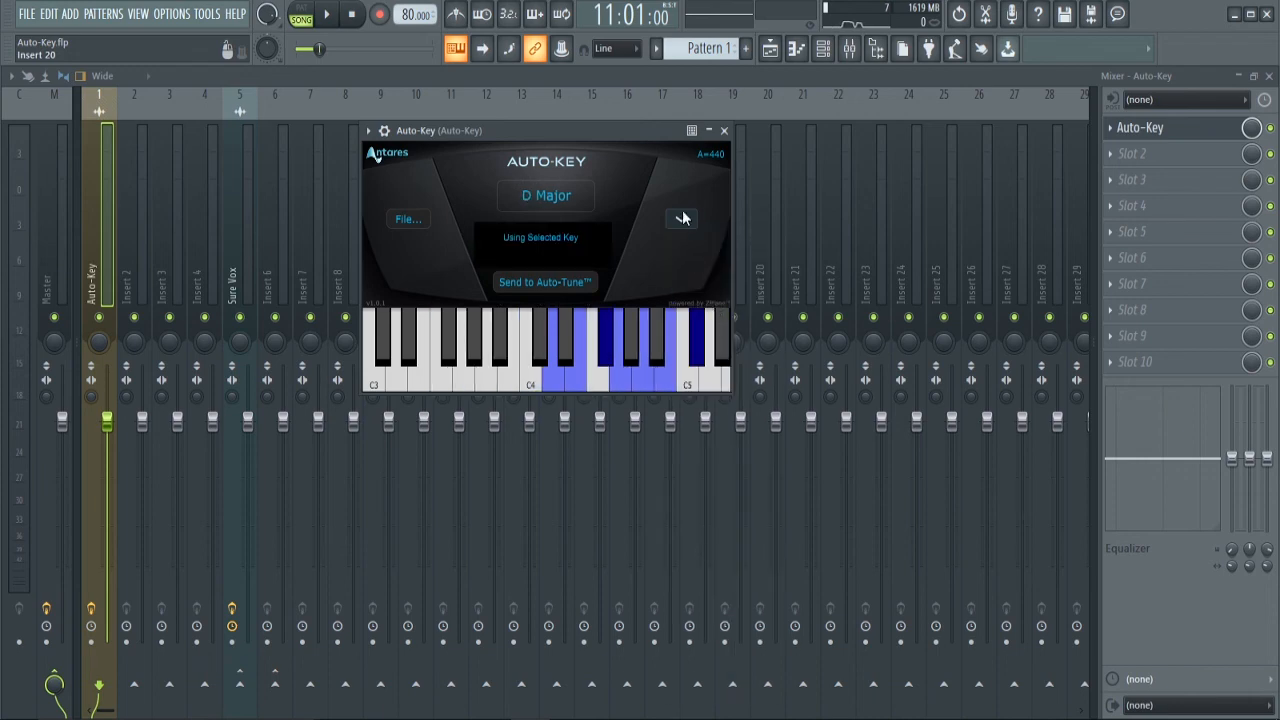
pyautogui.click(681, 218)
pyautogui.click(714, 315)
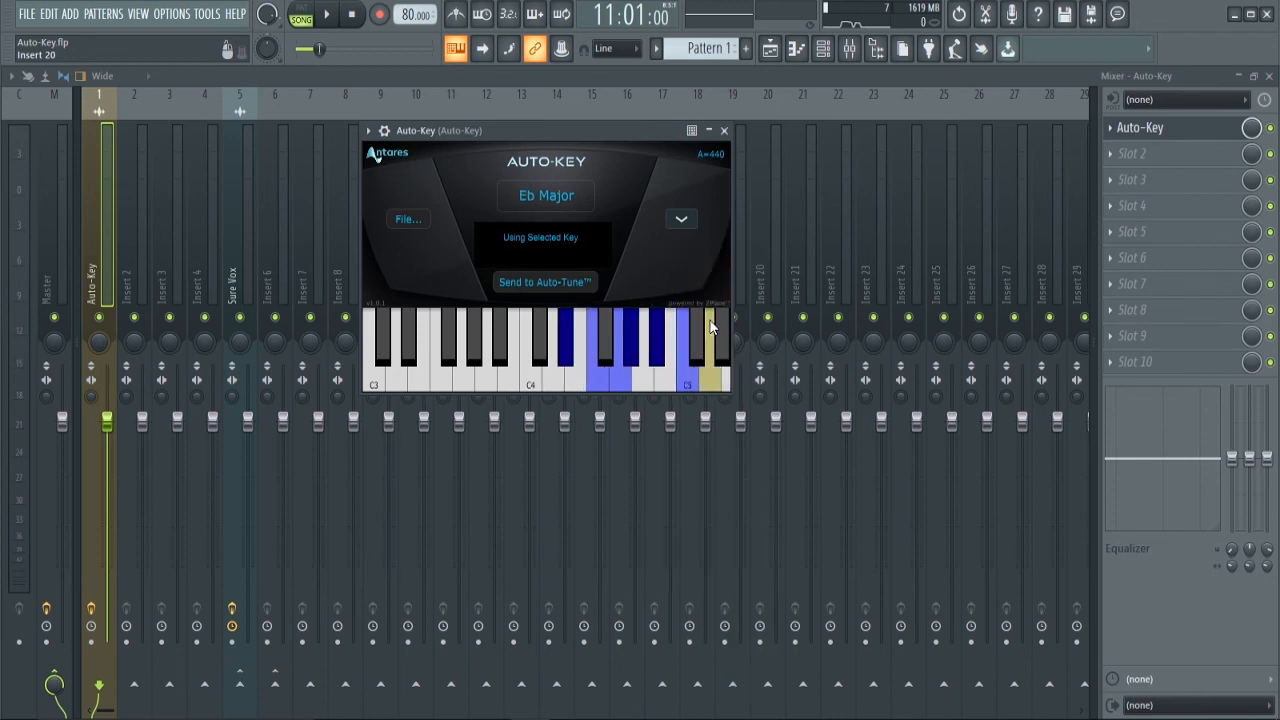
# - Return Auto-Key to F Major, and clear its manually selected key mode
pyautogui.click(681, 219)
pyautogui.click(694, 241)
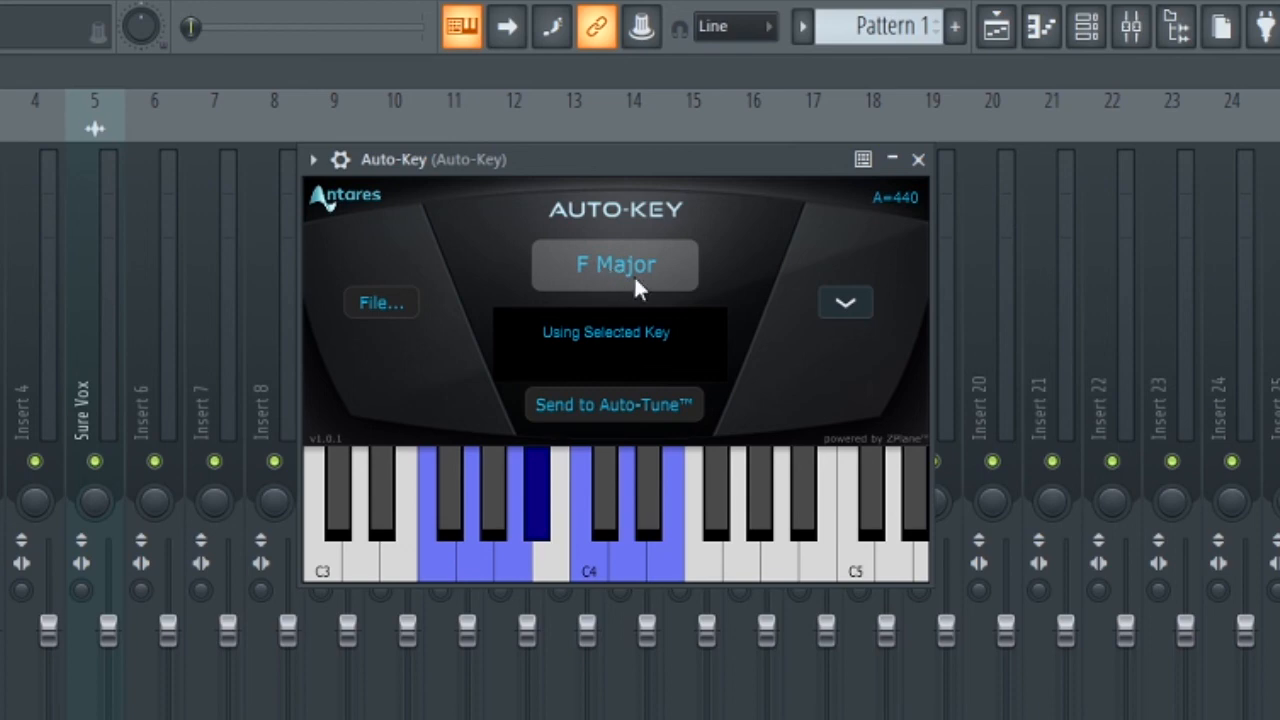
pyautogui.click(605, 267)
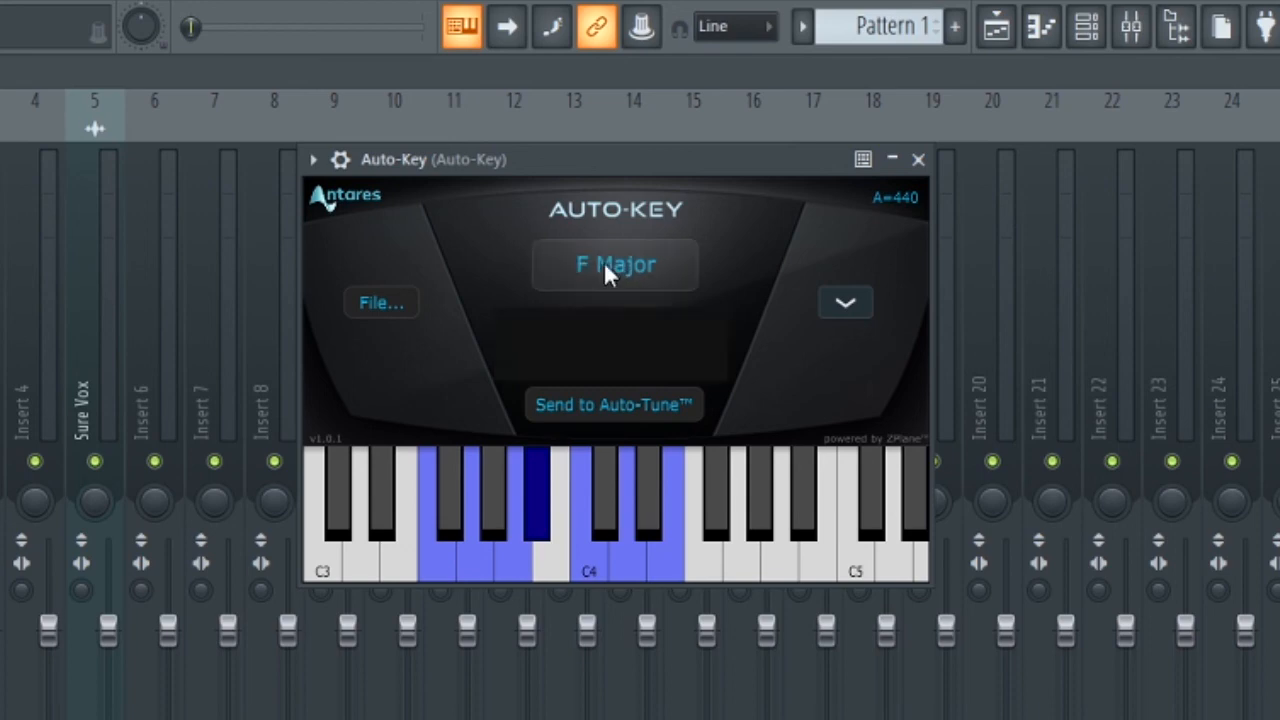